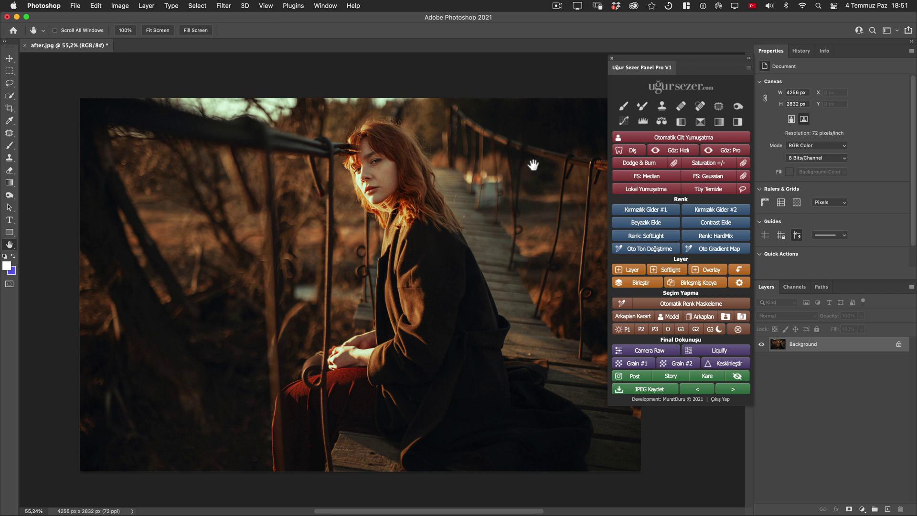
Step: Try a trial Hue/Saturation adjustment, lowering then raising saturation, and then delete it
{"action": "scroll", "coordinate": [303, 153], "scroll_direction": "up", "scroll_amount": 5}
{"action": "scroll", "coordinate": [307, 194], "scroll_direction": "up", "scroll_amount": 5}
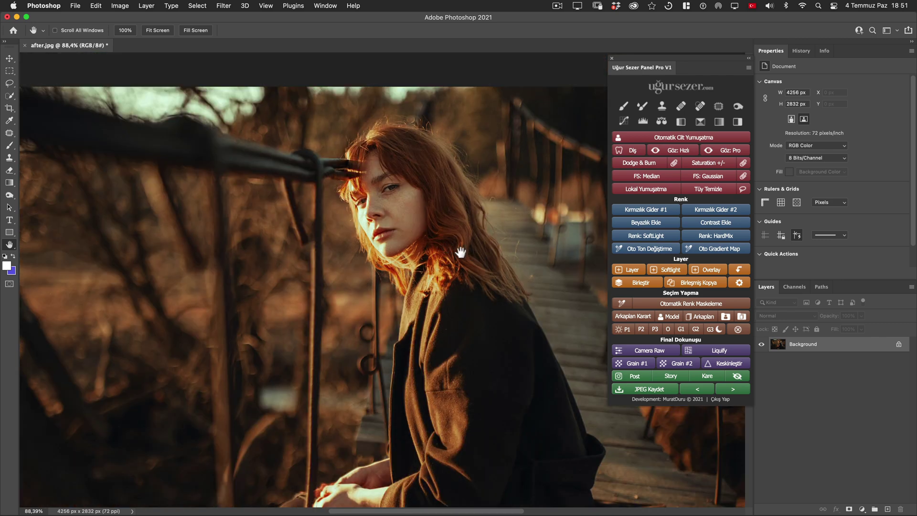
{"action": "left_click_drag", "start_coordinate": [446, 247], "coordinate": [422, 255]}
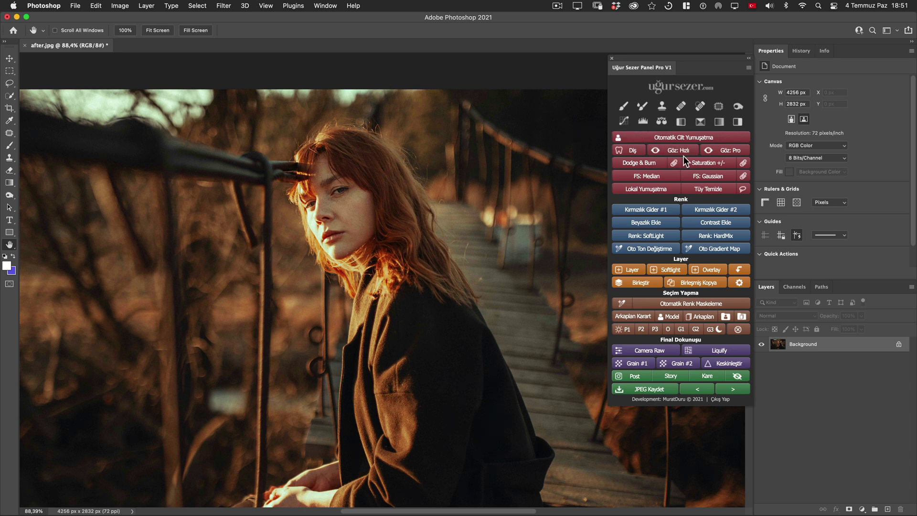
{"action": "scroll", "coordinate": [485, 240], "scroll_direction": "down", "scroll_amount": 2}
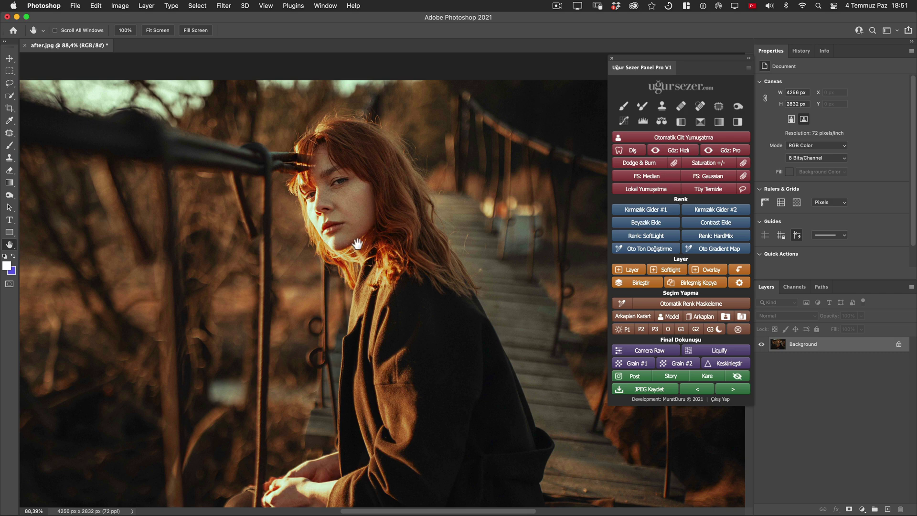
{"action": "left_click_drag", "start_coordinate": [359, 244], "coordinate": [370, 214]}
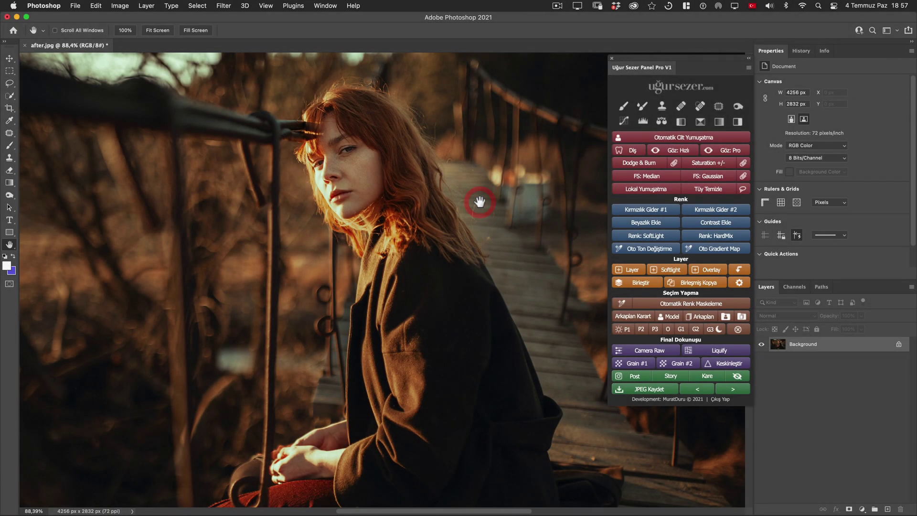
{"action": "left_click", "coordinate": [480, 202]}
{"action": "left_click", "coordinate": [682, 122]}
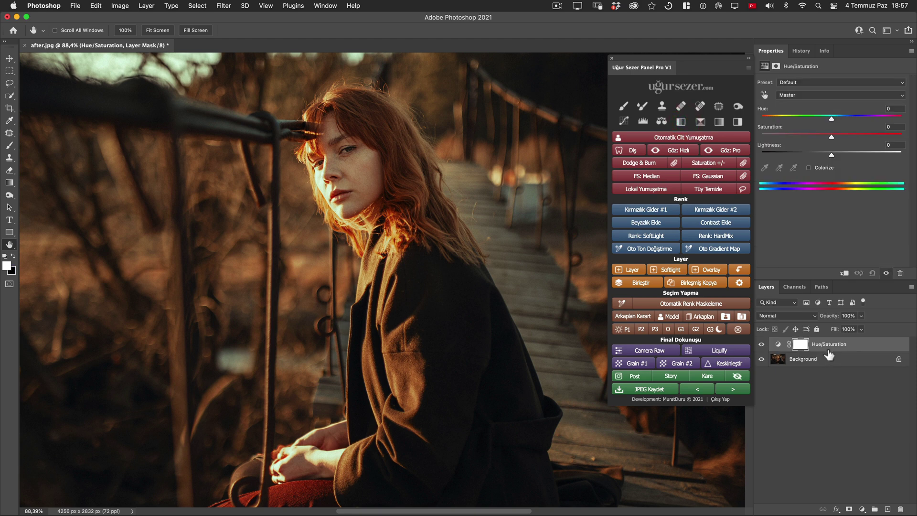
{"action": "left_click_drag", "start_coordinate": [836, 136], "coordinate": [792, 136]}
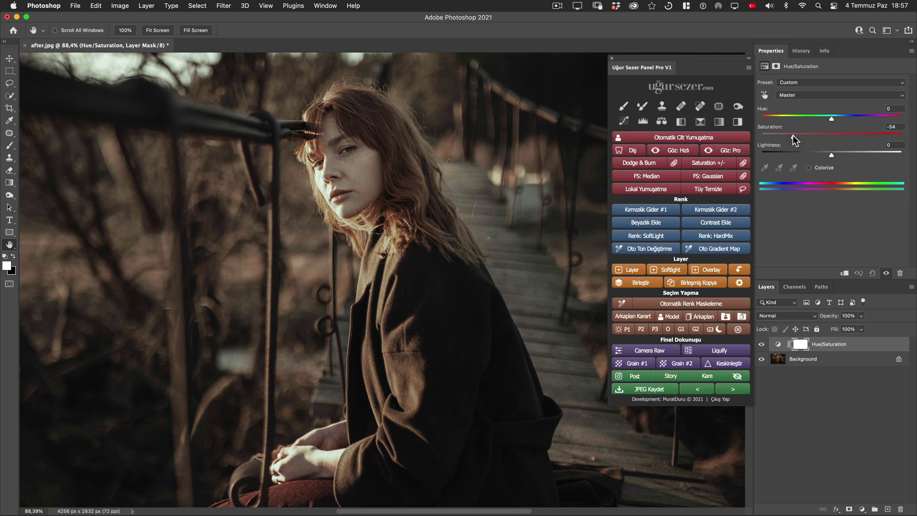
{"action": "mouse_move", "coordinate": [793, 136]}
{"action": "left_mouse_down"}
{"action": "mouse_move", "coordinate": [839, 137]}
{"action": "mouse_move", "coordinate": [792, 135]}
{"action": "mouse_move", "coordinate": [811, 137]}
{"action": "left_mouse_up"}
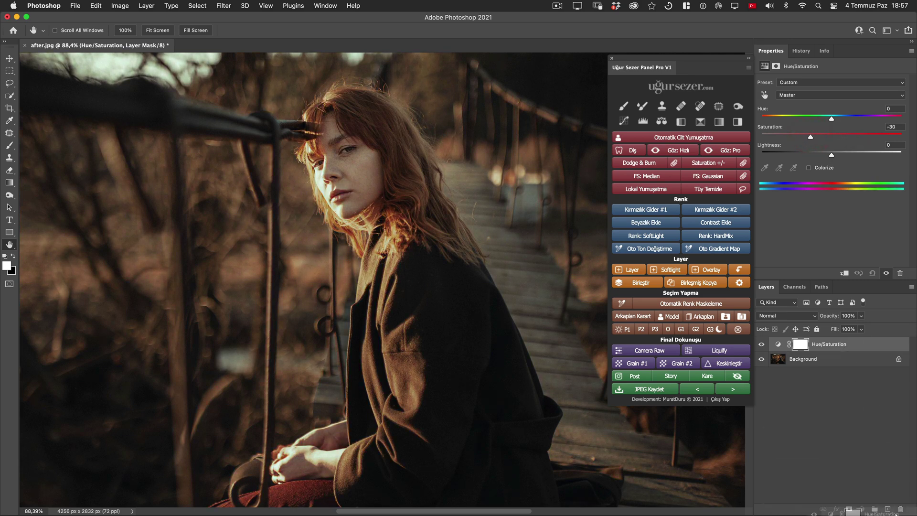
{"action": "left_click_drag", "start_coordinate": [846, 343], "coordinate": [900, 509]}
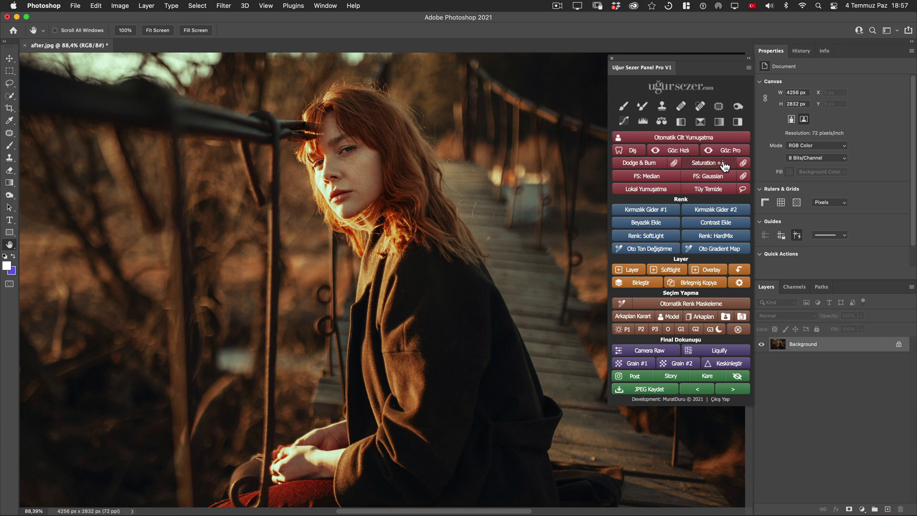
Step: Add the Saturation +/- group and inspect its Saturation Azalt and Saturation Artır layers
{"action": "left_click", "coordinate": [724, 163]}
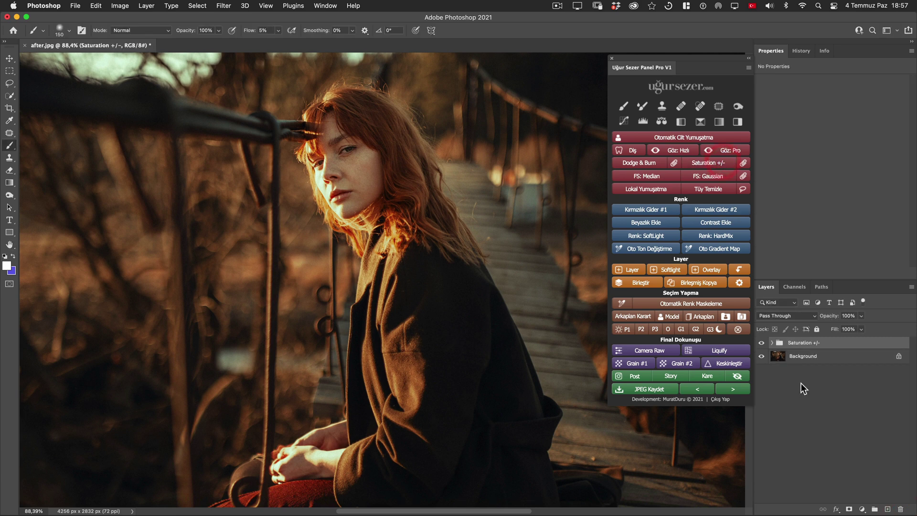
{"action": "left_click", "coordinate": [772, 343]}
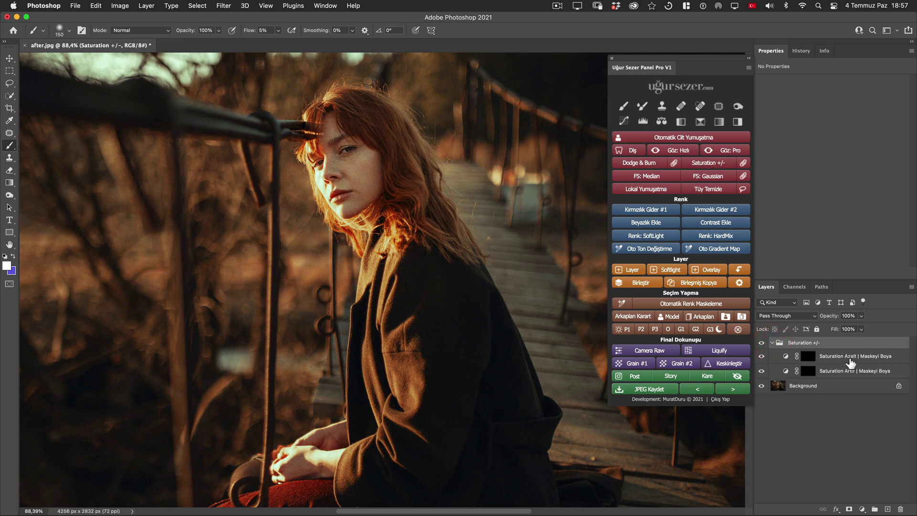
{"action": "left_click", "coordinate": [848, 359]}
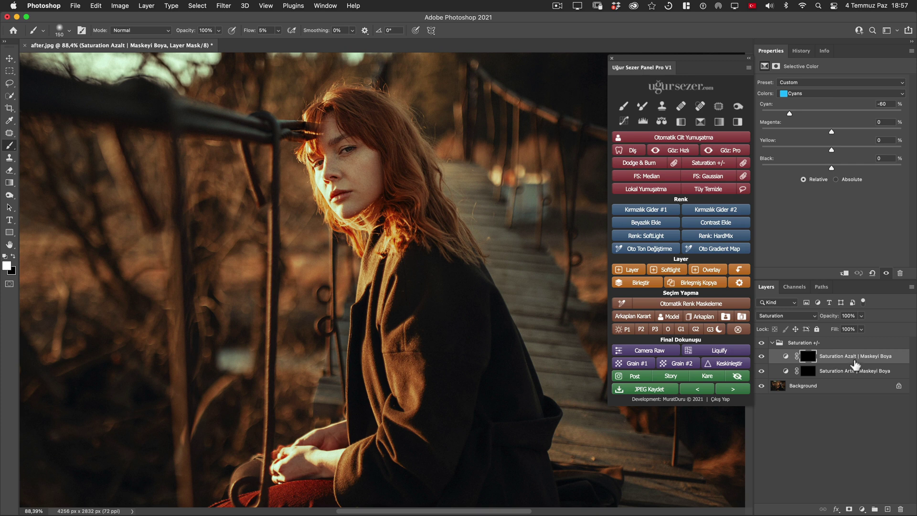
{"action": "left_click", "coordinate": [855, 372]}
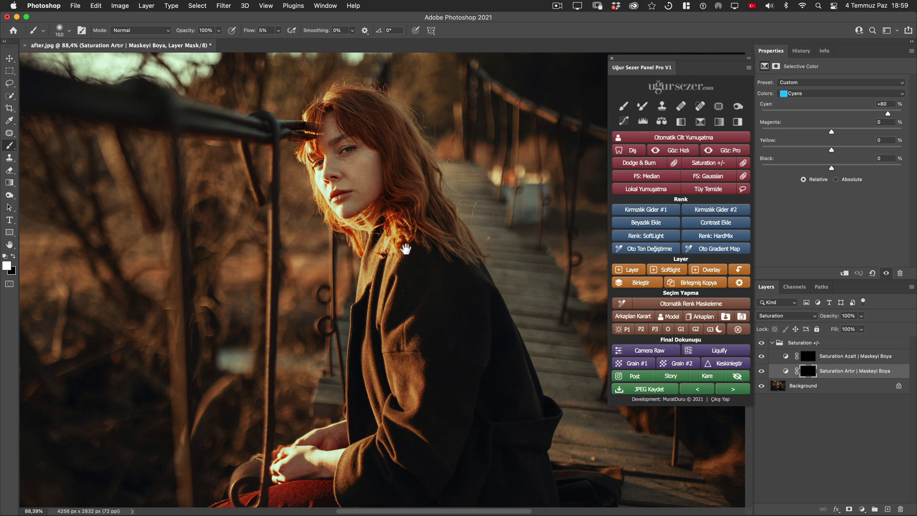
{"action": "mouse_move", "coordinate": [406, 246]}
{"action": "left_mouse_down"}
{"action": "mouse_move", "coordinate": [418, 219]}
{"action": "mouse_move", "coordinate": [421, 258]}
{"action": "mouse_move", "coordinate": [454, 284]}
{"action": "left_mouse_up"}
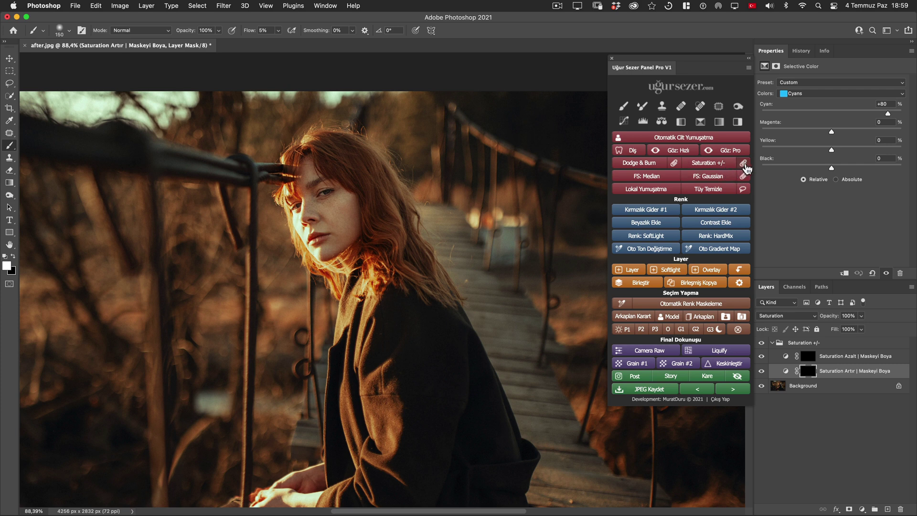
Step: Turn on the Saturation Haritası grayscale map and zoom around the face to judge colour strength
{"action": "left_click", "coordinate": [743, 163]}
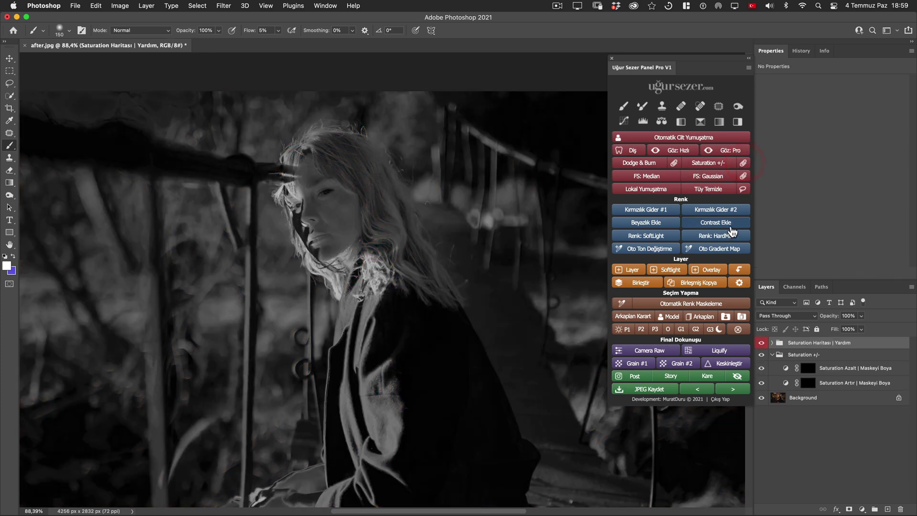
{"action": "scroll", "coordinate": [483, 237], "scroll_direction": "down", "scroll_amount": 2}
{"action": "scroll", "coordinate": [475, 227], "scroll_direction": "down", "scroll_amount": 2}
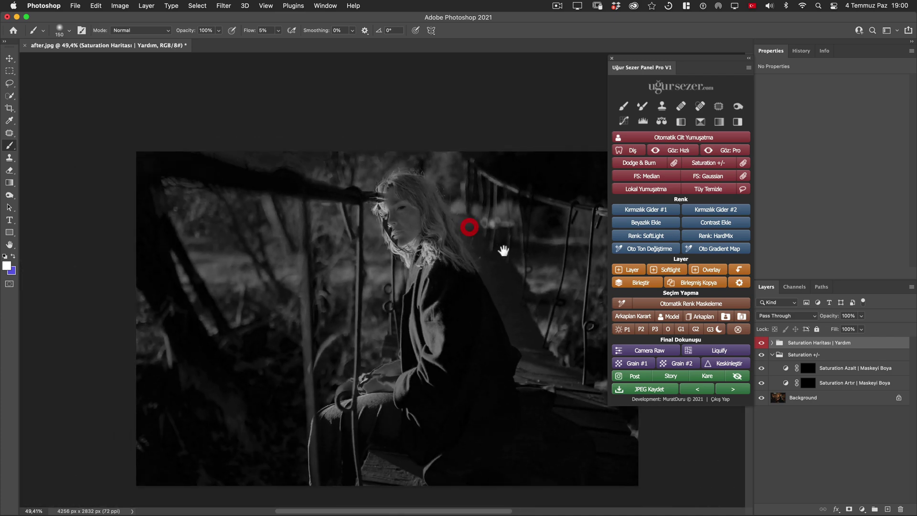
{"action": "scroll", "coordinate": [470, 225], "scroll_direction": "down", "scroll_amount": 2}
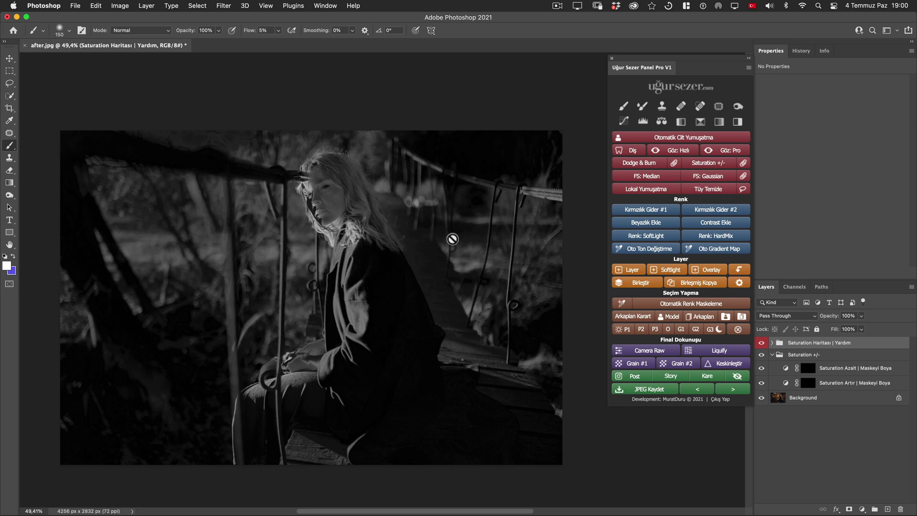
{"action": "scroll", "coordinate": [352, 196], "scroll_direction": "up", "scroll_amount": 5}
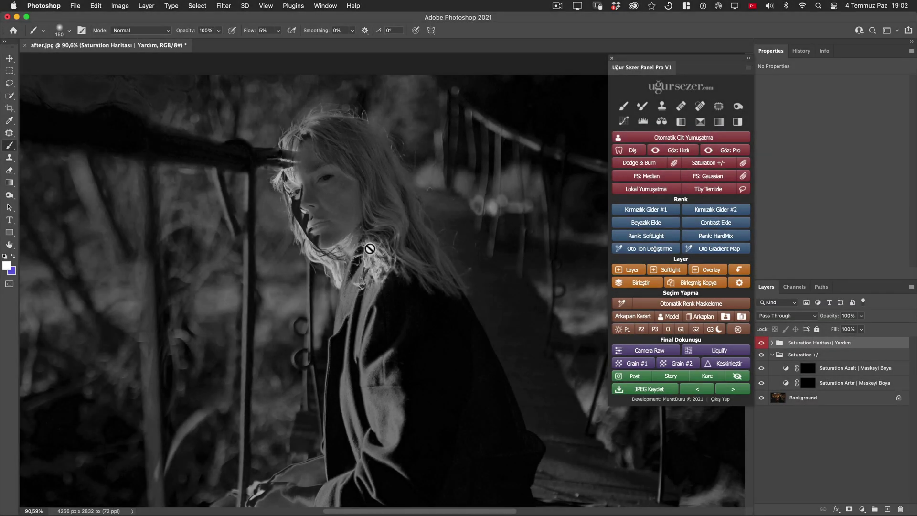
{"action": "scroll", "coordinate": [370, 248], "scroll_direction": "up", "scroll_amount": 5}
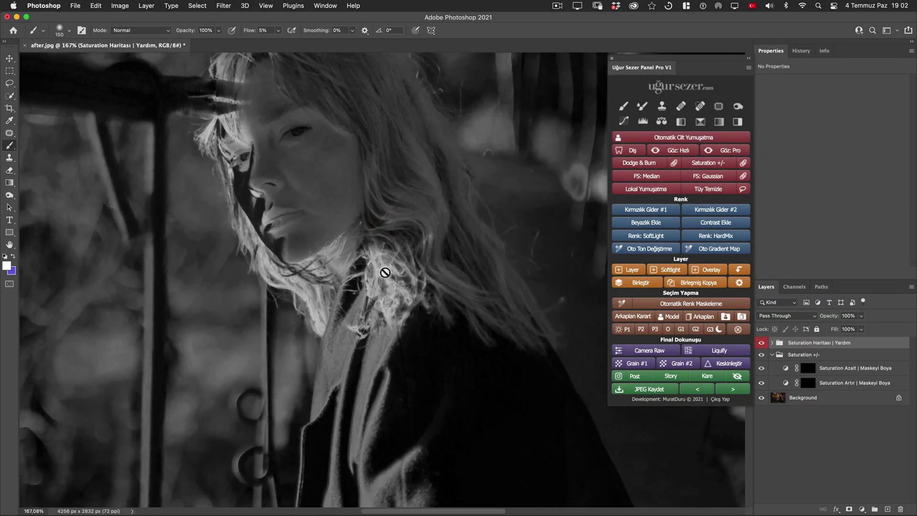
{"action": "scroll", "coordinate": [325, 284], "scroll_direction": "up", "scroll_amount": 3}
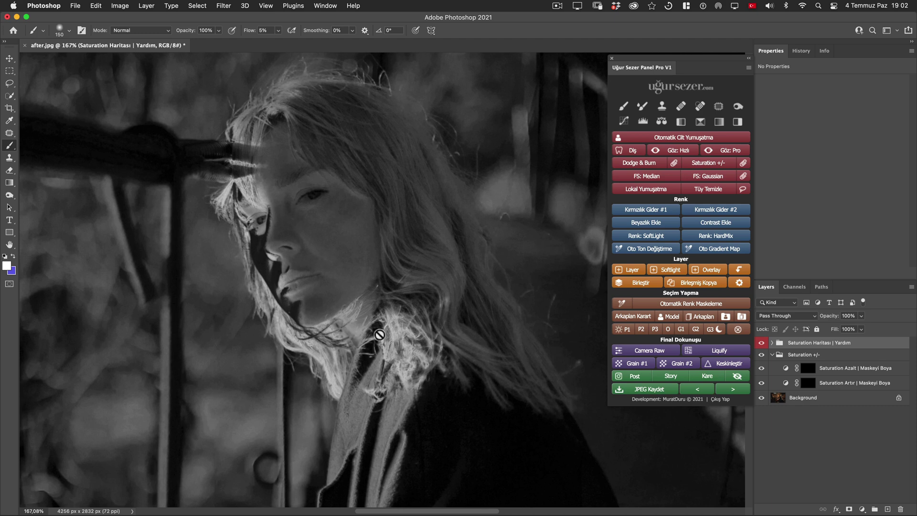
{"action": "scroll", "coordinate": [394, 231], "scroll_direction": "down", "scroll_amount": 5}
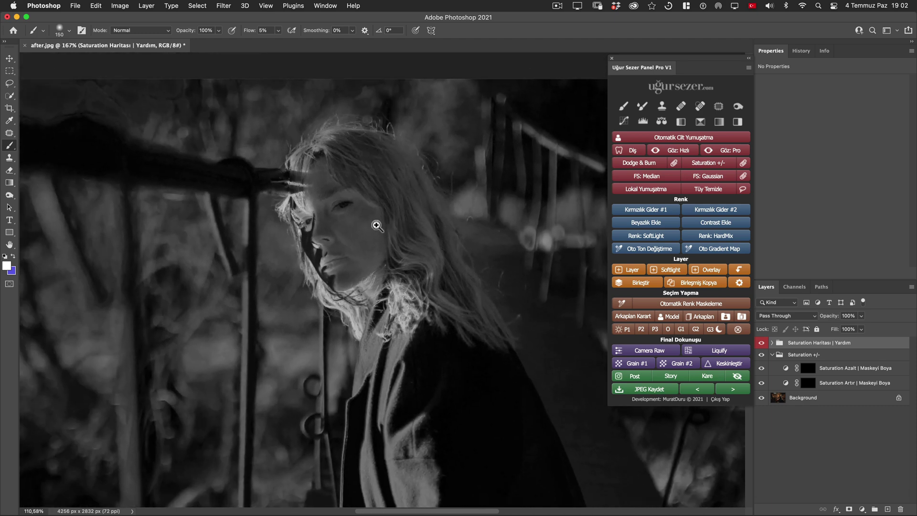
{"action": "scroll", "coordinate": [436, 276], "scroll_direction": "up", "scroll_amount": 3}
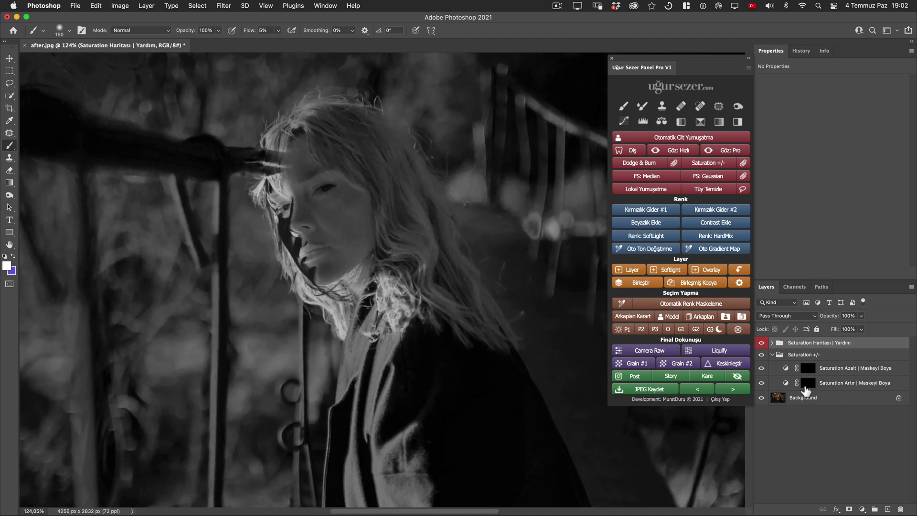
Step: Target the Saturation Azalt mask, zoom in on the face and shrink the brush
{"action": "left_click", "coordinate": [810, 383]}
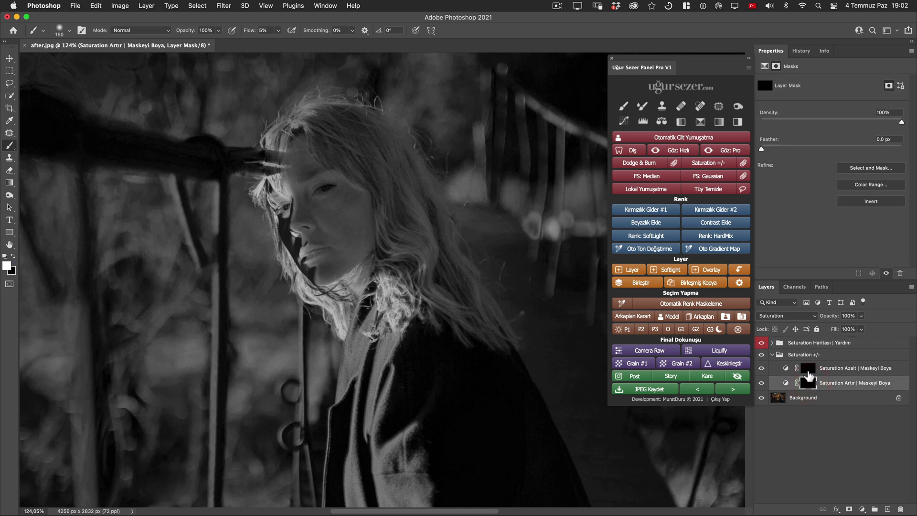
{"action": "left_click", "coordinate": [809, 369]}
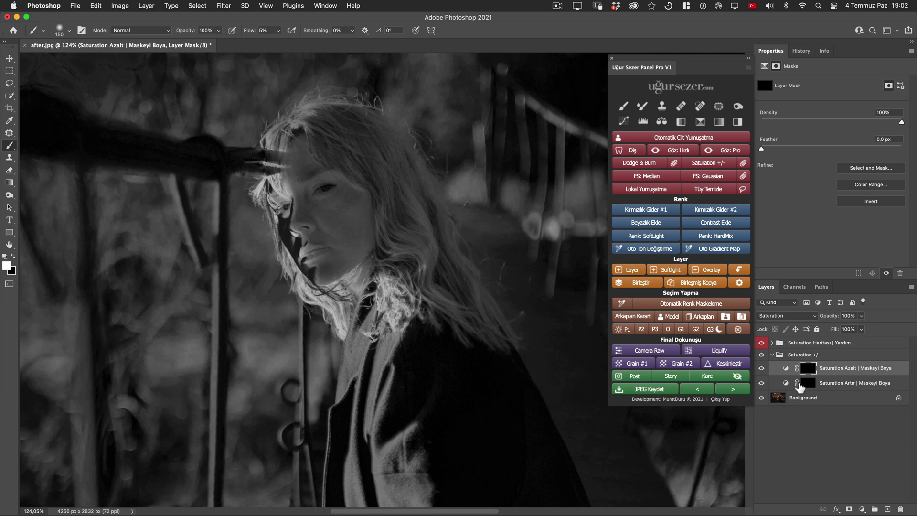
{"action": "scroll", "coordinate": [370, 292], "scroll_direction": "up", "scroll_amount": 1}
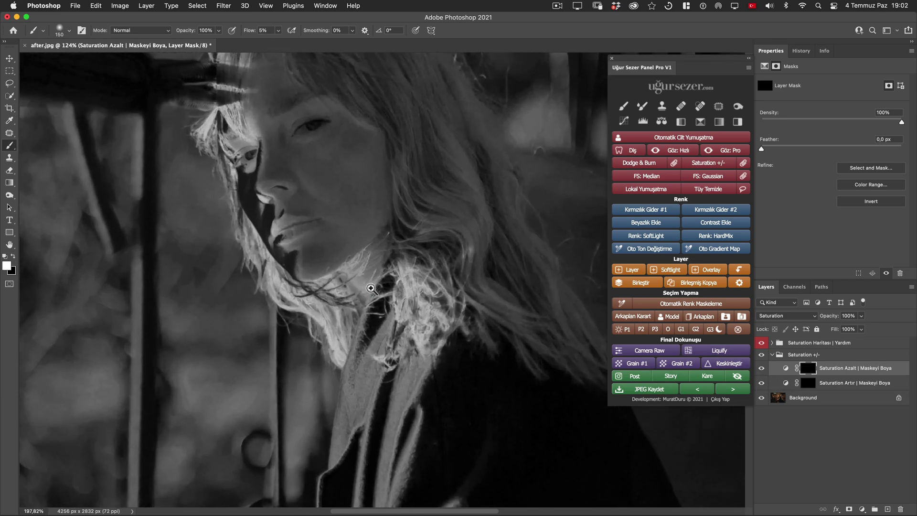
{"action": "scroll", "coordinate": [370, 291], "scroll_direction": "up", "scroll_amount": 1}
{"action": "key", "text": "bracketleft"}
{"action": "key", "text": "bracketleft"}
{"action": "key", "text": "bracketleft"}
{"action": "key", "text": "bracketleft"}
{"action": "key", "text": "bracketleft"}
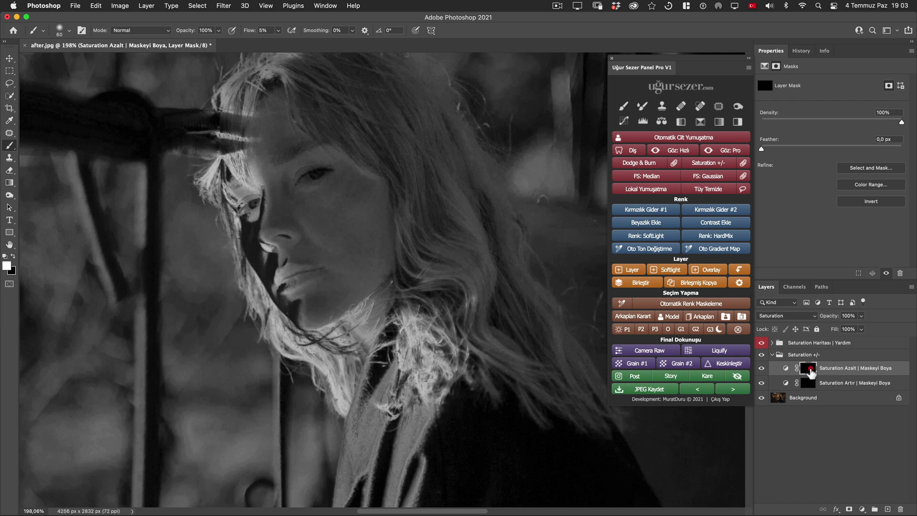
Step: Paint desaturation along the neck and around the eye and brow
{"action": "key", "text": "bracketleft"}
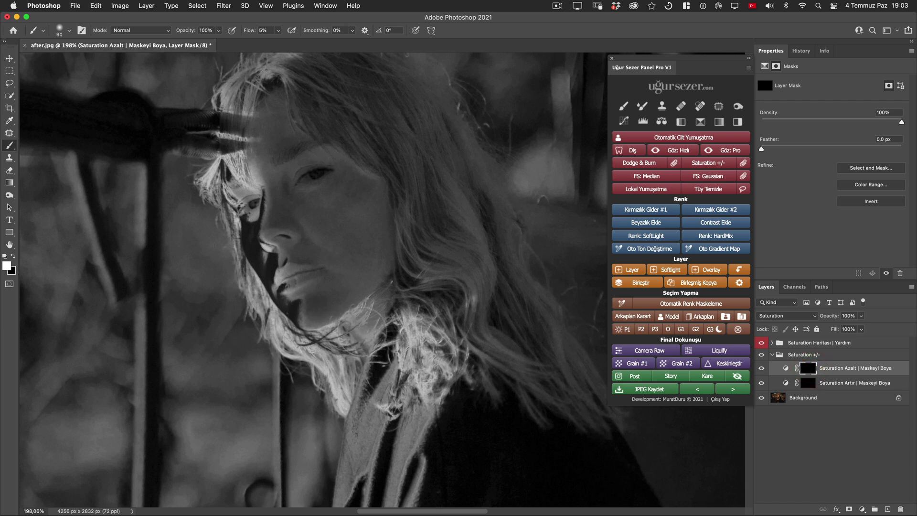
{"action": "left_click", "coordinate": [369, 337]}
{"action": "left_click_drag", "start_coordinate": [354, 317], "coordinate": [375, 340]}
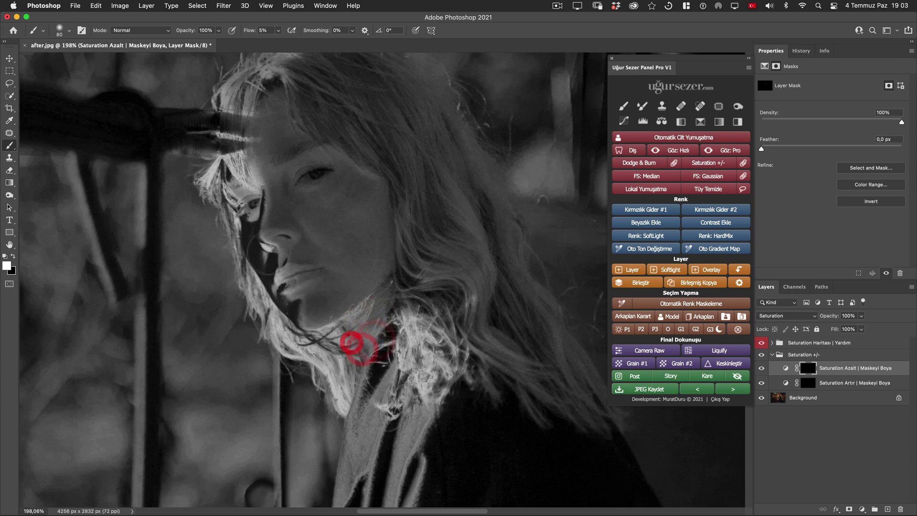
{"action": "key", "text": "bracketleft"}
{"action": "key", "text": "bracketleft"}
{"action": "key", "text": "bracketleft"}
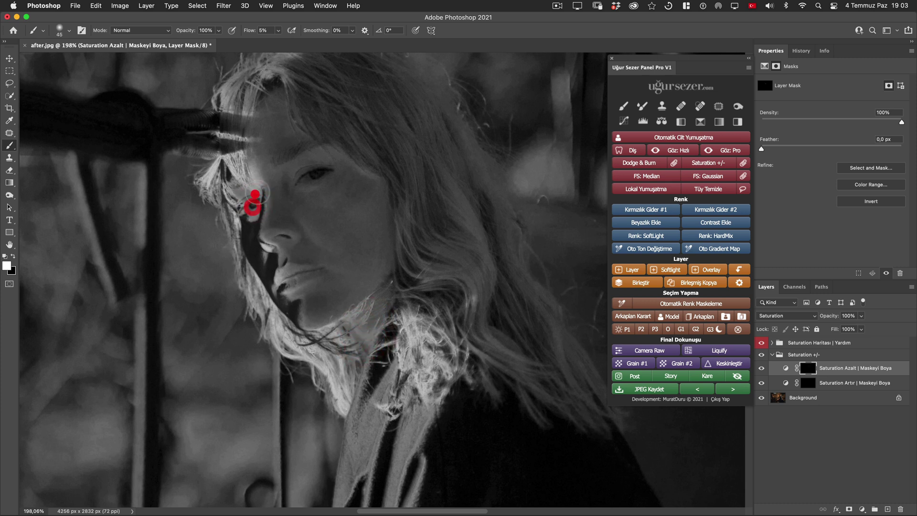
{"action": "mouse_move", "coordinate": [256, 201]}
{"action": "left_mouse_down"}
{"action": "mouse_move", "coordinate": [257, 162]}
{"action": "mouse_move", "coordinate": [285, 189]}
{"action": "left_mouse_up"}
Step: With a smaller brush, desaturate near the eye, the brow and the hairline
{"action": "key", "text": "bracketright"}
{"action": "key", "text": "bracketright"}
{"action": "key", "text": "bracketright"}
{"action": "key", "text": "bracketleft"}
{"action": "key", "text": "bracketleft"}
{"action": "key", "text": "bracketleft"}
{"action": "left_click", "coordinate": [316, 157]}
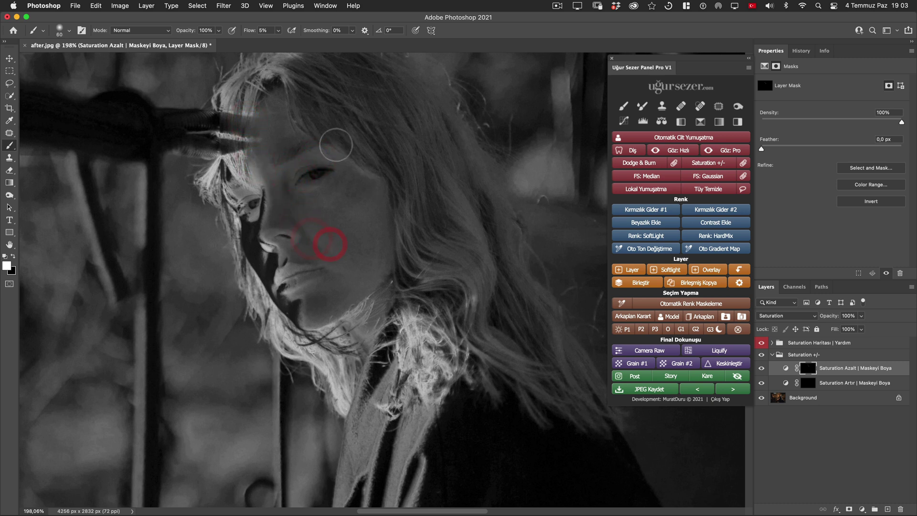
{"action": "left_click", "coordinate": [359, 159]}
{"action": "left_click", "coordinate": [249, 137]}
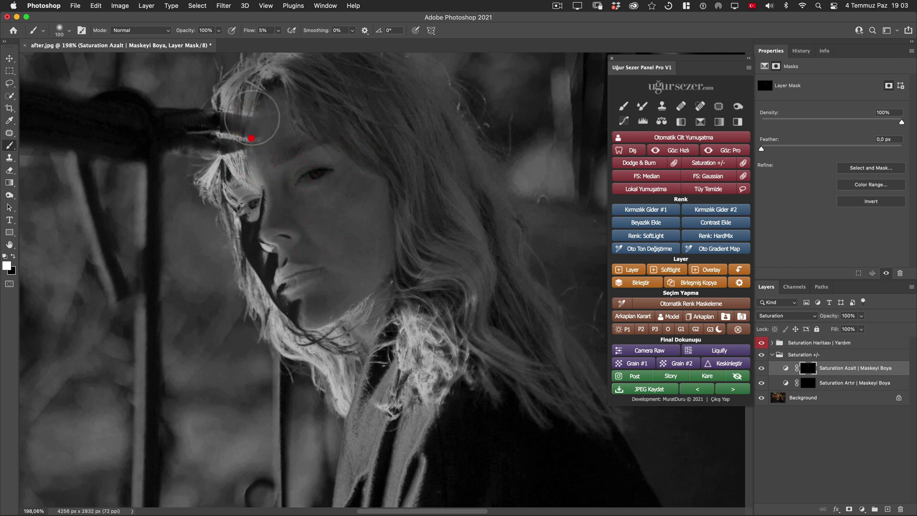
{"action": "left_click", "coordinate": [276, 164]}
Step: Desaturate the hair beside her face and down the lower strands
{"action": "key", "text": "bracketright"}
{"action": "key", "text": "bracketright"}
{"action": "key", "text": "bracketright"}
{"action": "left_click", "coordinate": [446, 218]}
{"action": "left_click", "coordinate": [438, 246]}
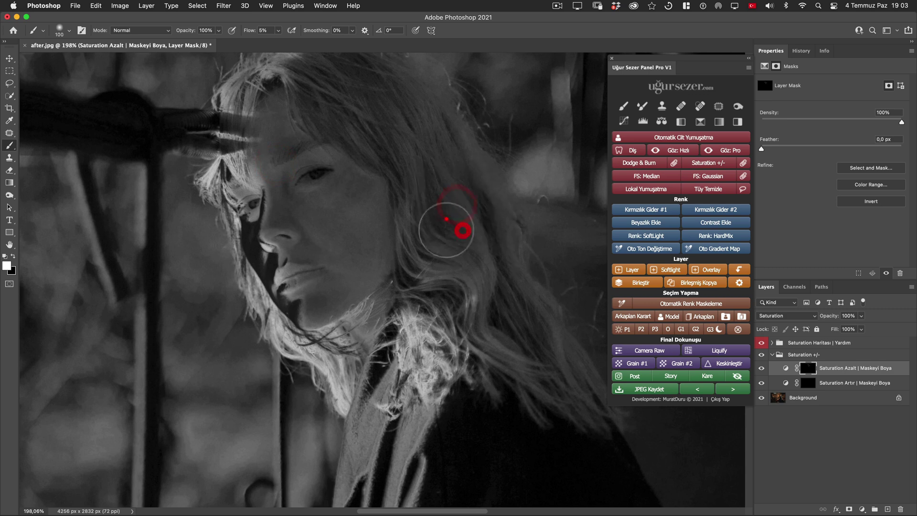
{"action": "key", "text": "bracketleft"}
{"action": "left_click_drag", "start_coordinate": [470, 278], "coordinate": [504, 307]}
{"action": "key", "text": "bracketright"}
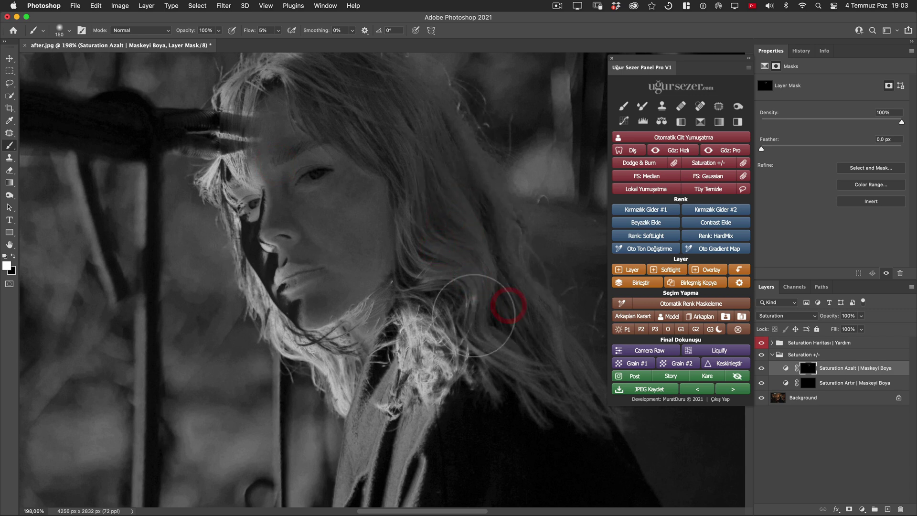
{"action": "left_click", "coordinate": [510, 339]}
Step: Desaturate the background by the railing post and above her head, plus her hair
{"action": "left_click_drag", "start_coordinate": [525, 264], "coordinate": [439, 229]}
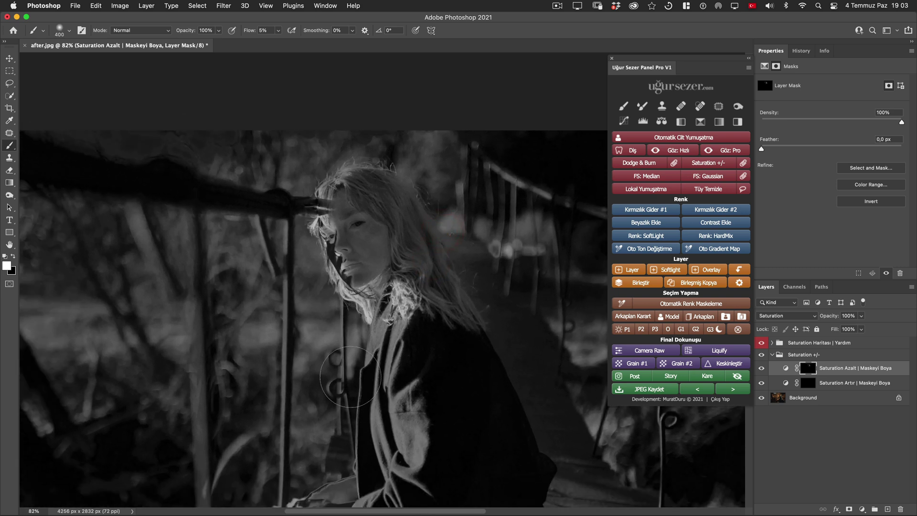
{"action": "left_click", "coordinate": [338, 347]}
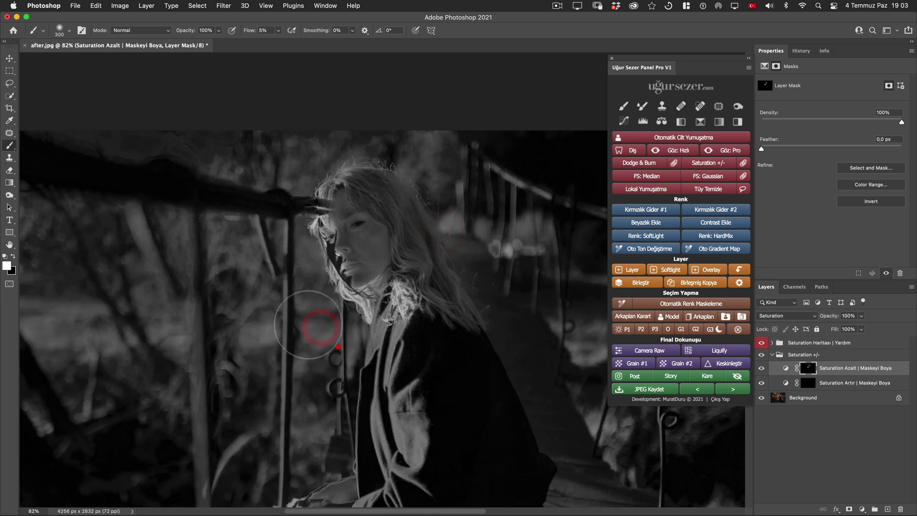
{"action": "key", "text": "bracketleft"}
{"action": "key", "text": "bracketleft"}
{"action": "key", "text": "bracketleft"}
{"action": "key", "text": "bracketright"}
{"action": "key", "text": "bracketright"}
{"action": "key", "text": "bracketright"}
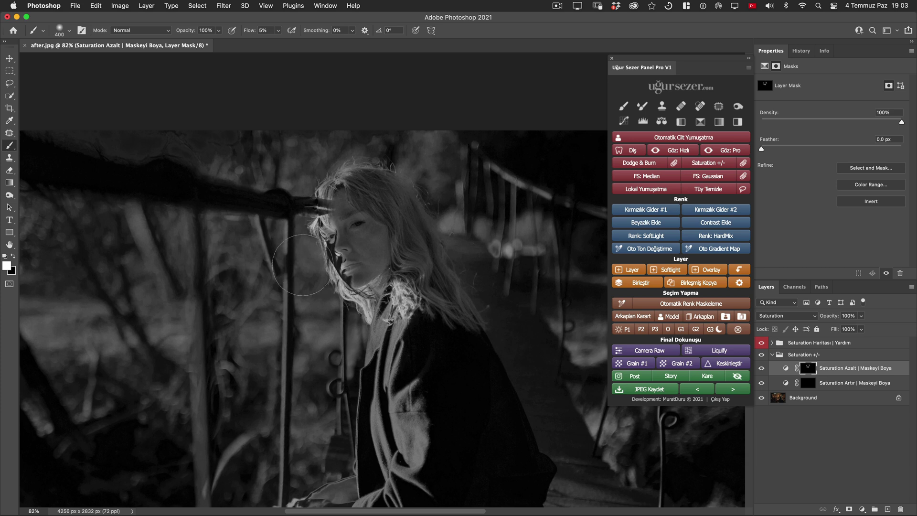
{"action": "left_click", "coordinate": [425, 152]}
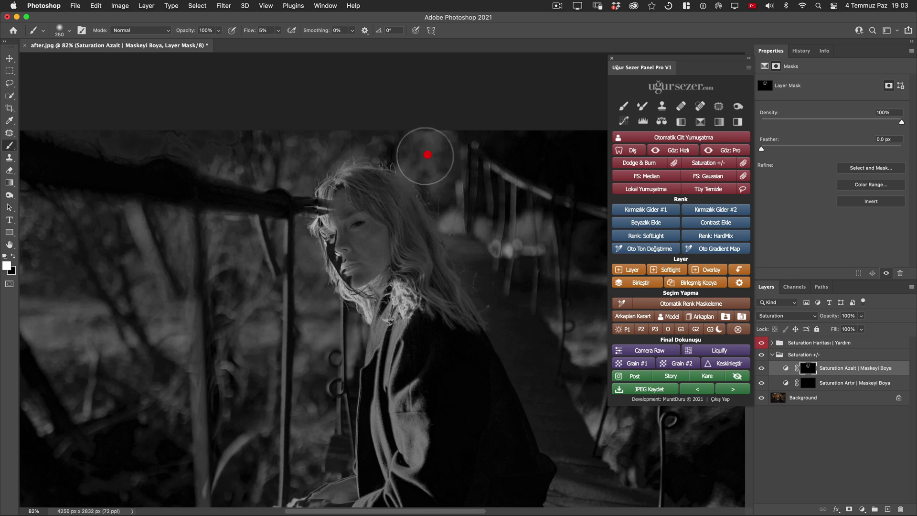
{"action": "key", "text": "bracketleft"}
{"action": "left_click", "coordinate": [444, 221]}
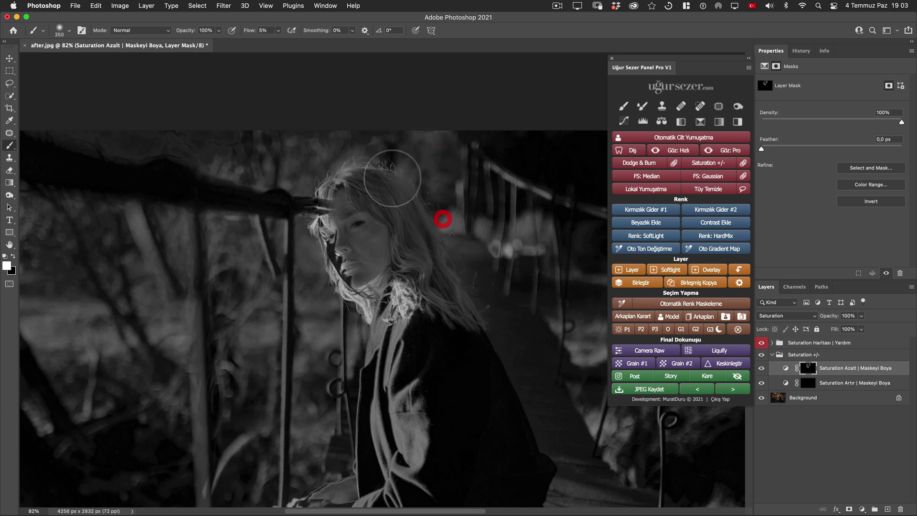
{"action": "key", "text": "bracketleft"}
{"action": "key", "text": "bracketleft"}
{"action": "left_click", "coordinate": [411, 247]}
{"action": "key", "text": "bracketright"}
{"action": "key", "text": "bracketright"}
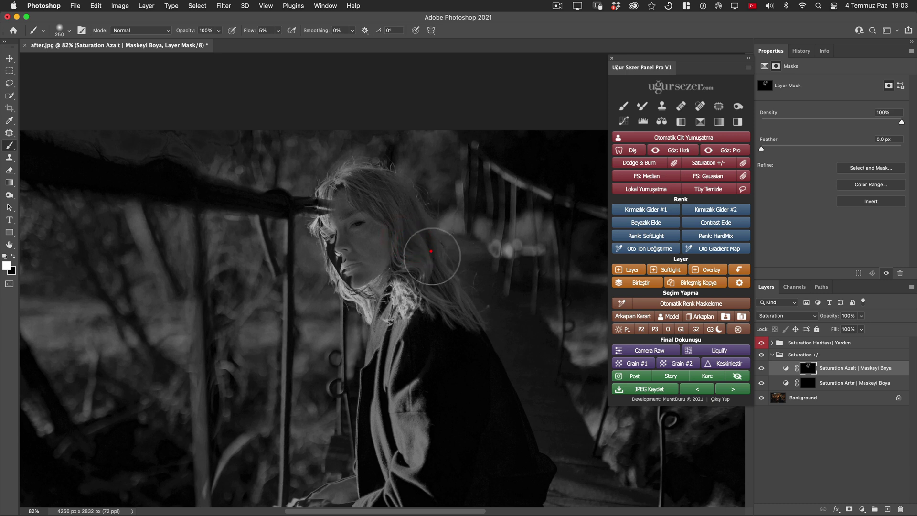
{"action": "key", "text": "bracketleft"}
{"action": "key", "text": "bracketleft"}
{"action": "key", "text": "bracketleft"}
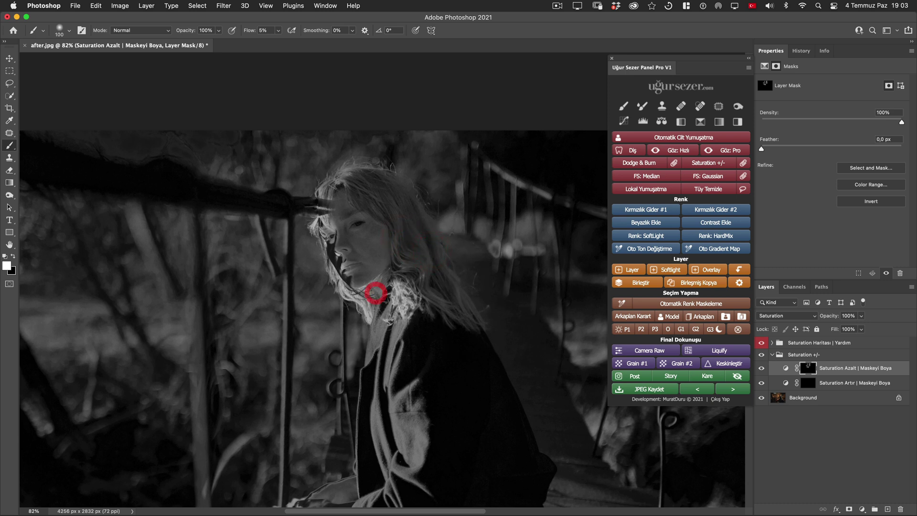
{"action": "key", "text": "bracketleft"}
{"action": "key", "text": "bracketleft"}
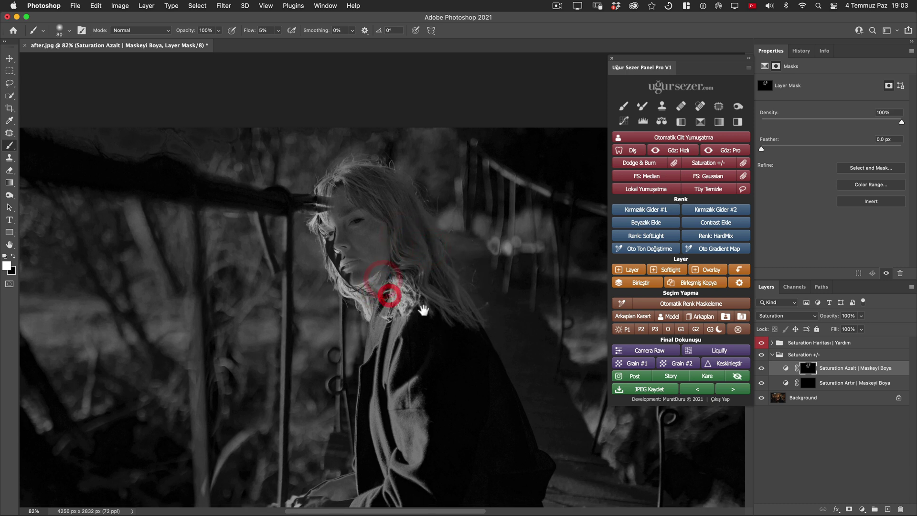
Step: Desaturate the railing post, background on both sides, and the top and back of her hair
{"action": "scroll", "coordinate": [377, 306], "scroll_direction": "right", "scroll_amount": 3}
{"action": "left_click", "coordinate": [333, 157]}
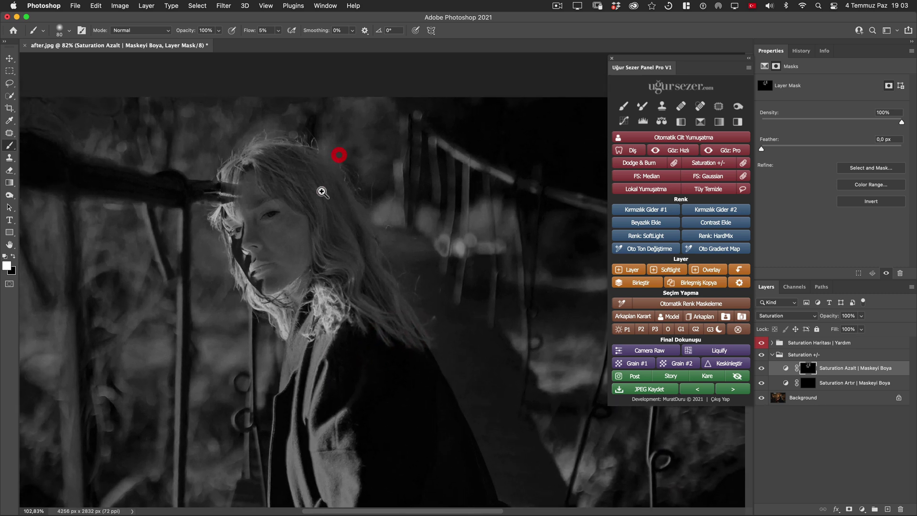
{"action": "left_click_drag", "start_coordinate": [311, 188], "coordinate": [363, 200]}
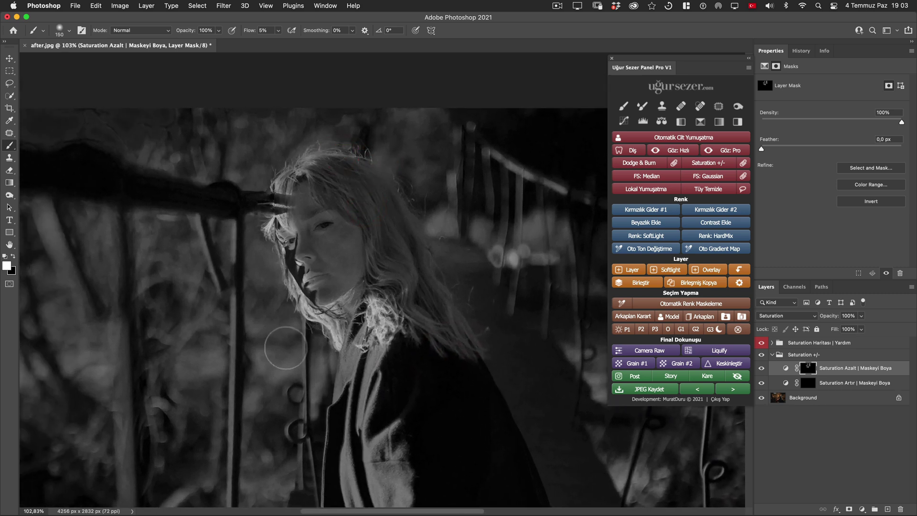
{"action": "left_click", "coordinate": [304, 366]}
{"action": "key", "text": "bracketright"}
{"action": "key", "text": "bracketright"}
{"action": "key", "text": "bracketright"}
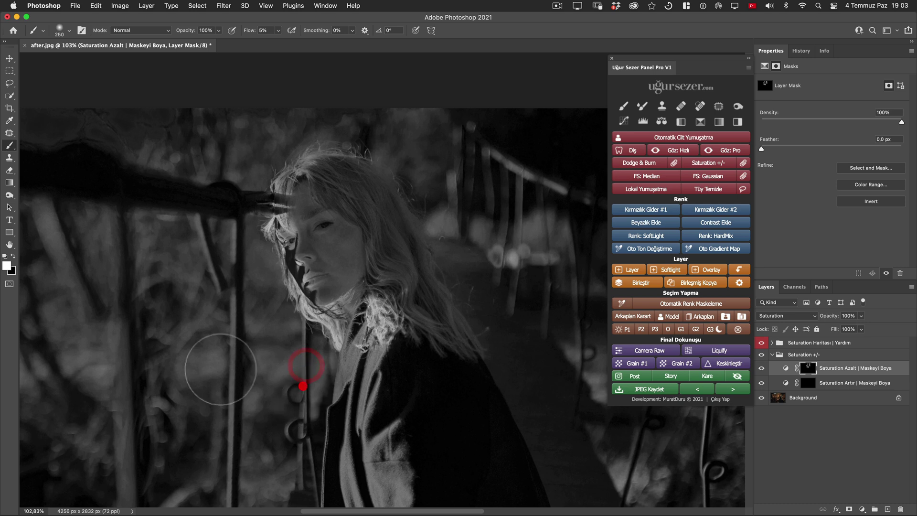
{"action": "key", "text": "bracketright"}
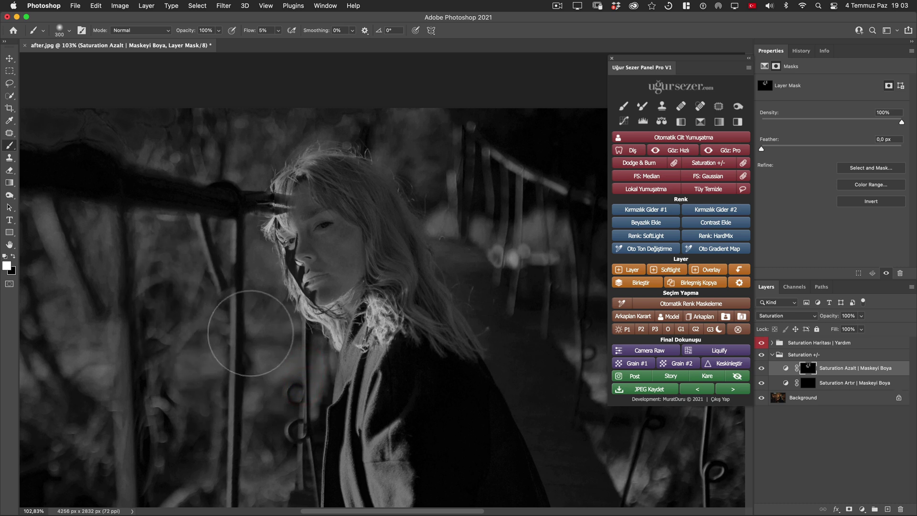
{"action": "key", "text": "bracketleft"}
{"action": "left_click", "coordinate": [250, 280]}
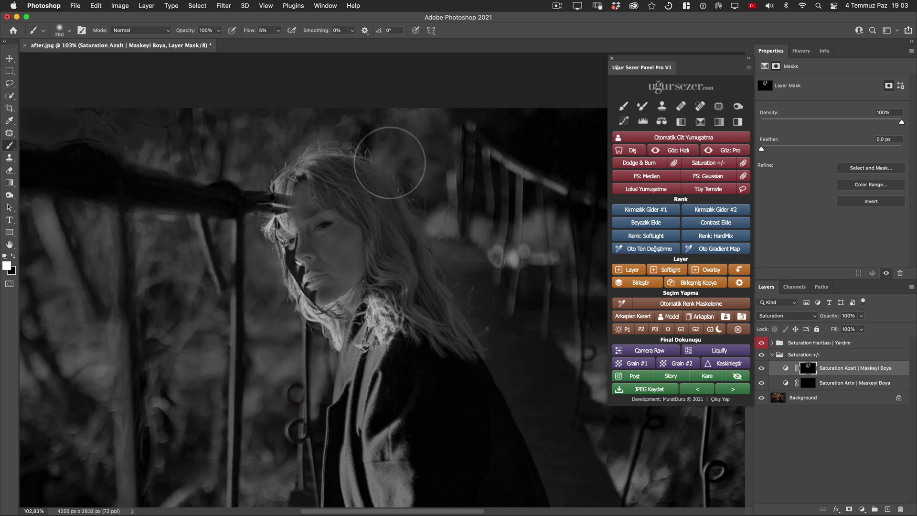
{"action": "key", "text": "bracketright"}
{"action": "left_click", "coordinate": [421, 152]}
{"action": "left_click", "coordinate": [468, 222]}
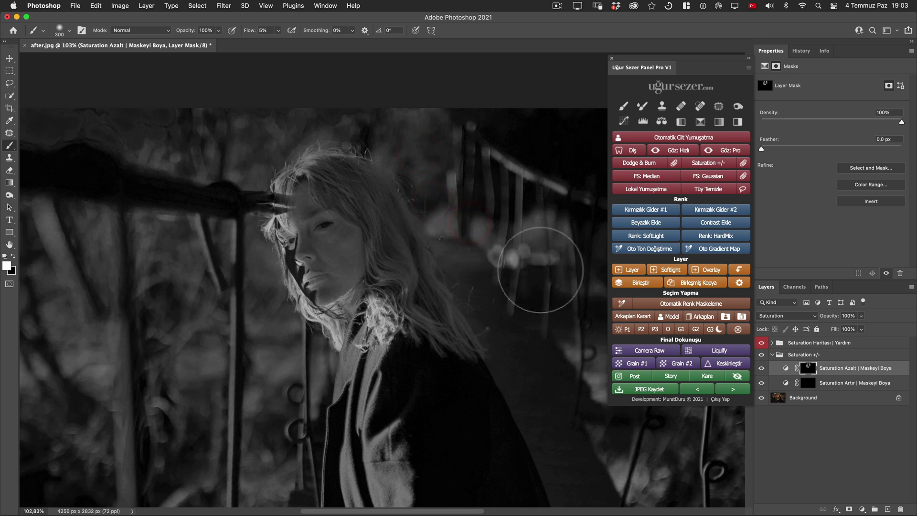
{"action": "left_click", "coordinate": [536, 257]}
Step: Desaturate the hair by her eye, both sides of the forehead, eye area, cheek and neck hair
{"action": "key", "text": "bracketleft"}
{"action": "key", "text": "bracketleft"}
{"action": "key", "text": "bracketleft"}
{"action": "left_click_drag", "start_coordinate": [283, 238], "coordinate": [290, 236]}
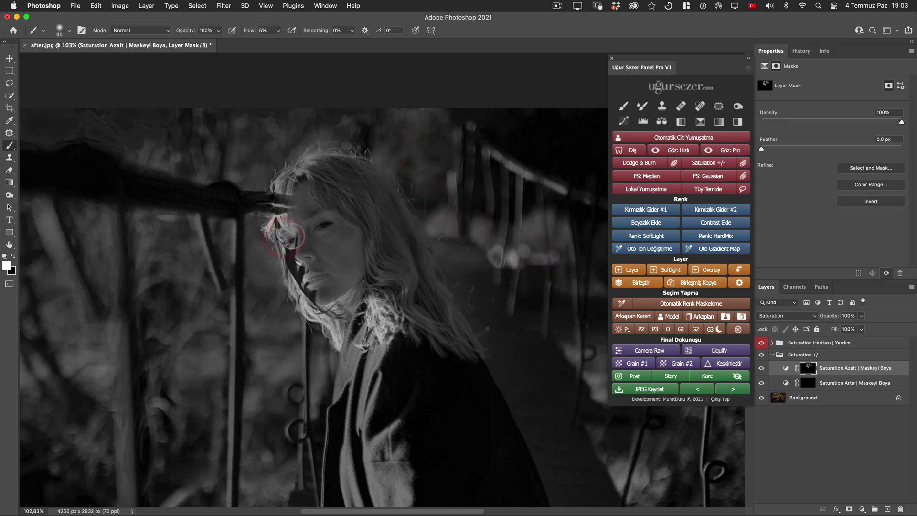
{"action": "left_click", "coordinate": [309, 205]}
{"action": "key", "text": "bracketright"}
{"action": "left_click", "coordinate": [340, 208]}
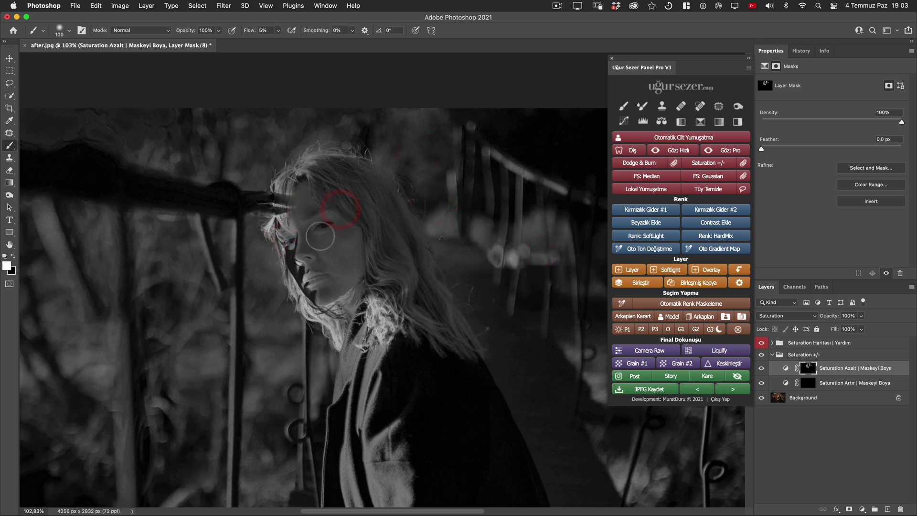
{"action": "left_click", "coordinate": [319, 235]}
{"action": "left_click", "coordinate": [359, 225]}
{"action": "left_click", "coordinate": [367, 274]}
{"action": "left_click", "coordinate": [376, 307]}
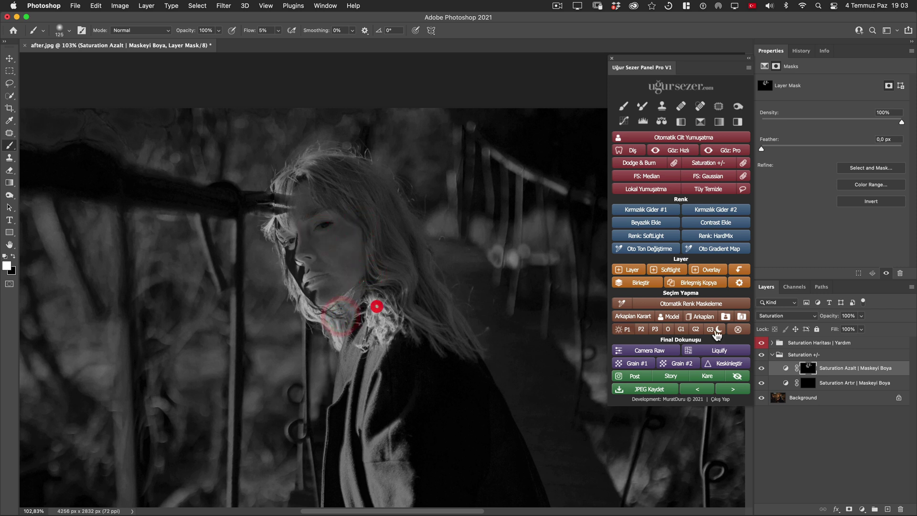
{"action": "left_click_drag", "start_coordinate": [441, 203], "coordinate": [448, 203]}
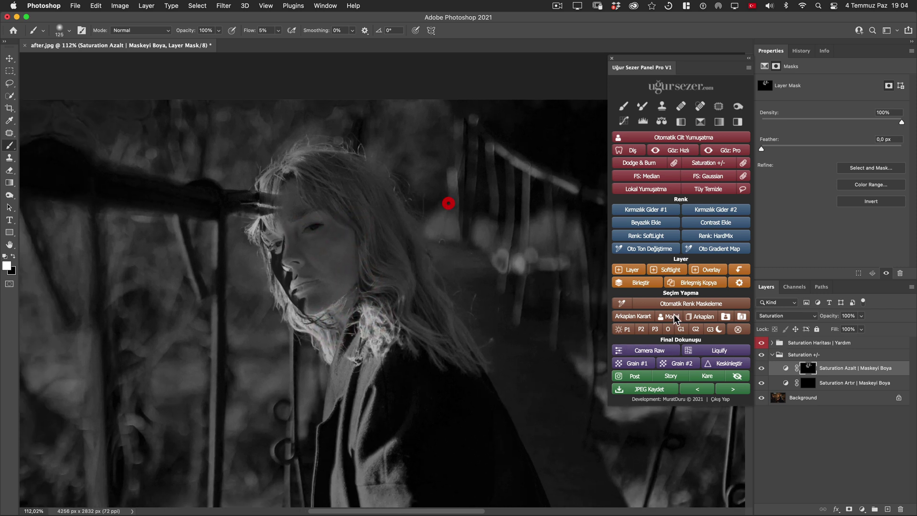
Step: Toggle the Saturation +/- group on and off to compare its effect
{"action": "left_click", "coordinate": [761, 355]}
{"action": "left_click", "coordinate": [762, 357]}
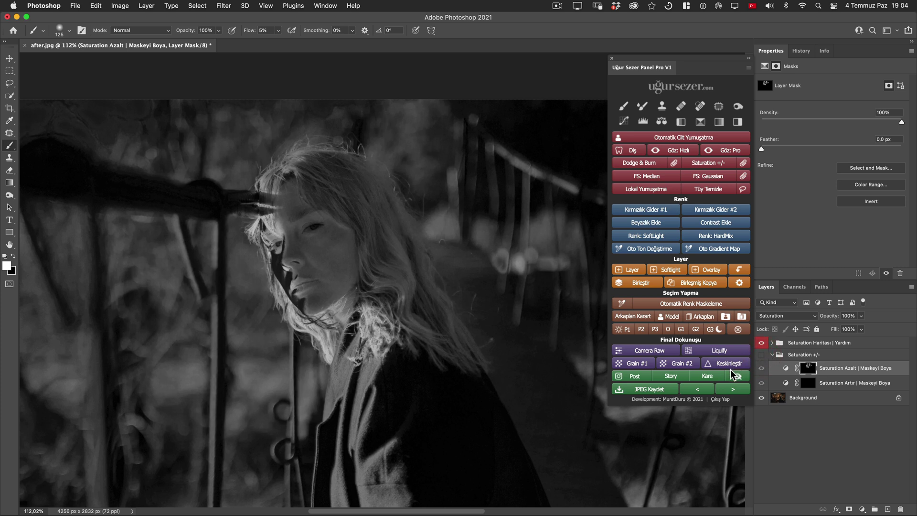
{"action": "left_click", "coordinate": [762, 356]}
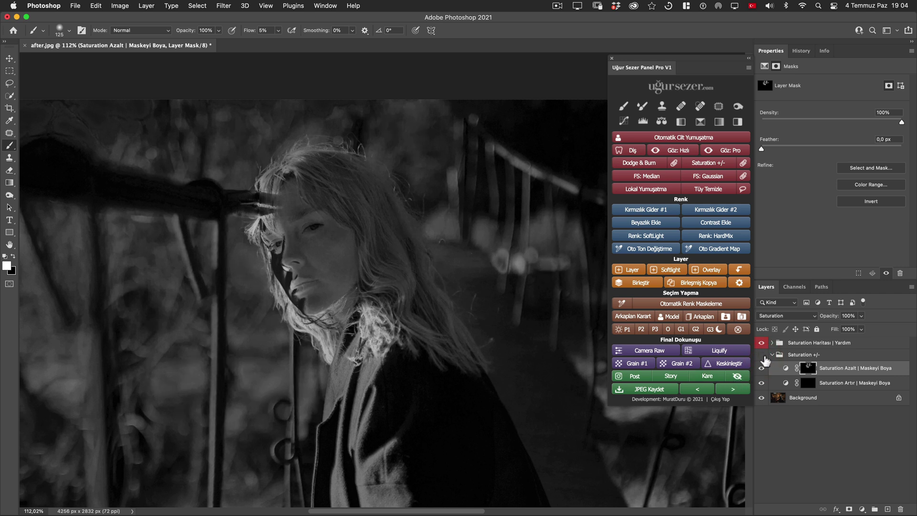
{"action": "left_click", "coordinate": [762, 356]}
{"action": "left_click", "coordinate": [762, 356]}
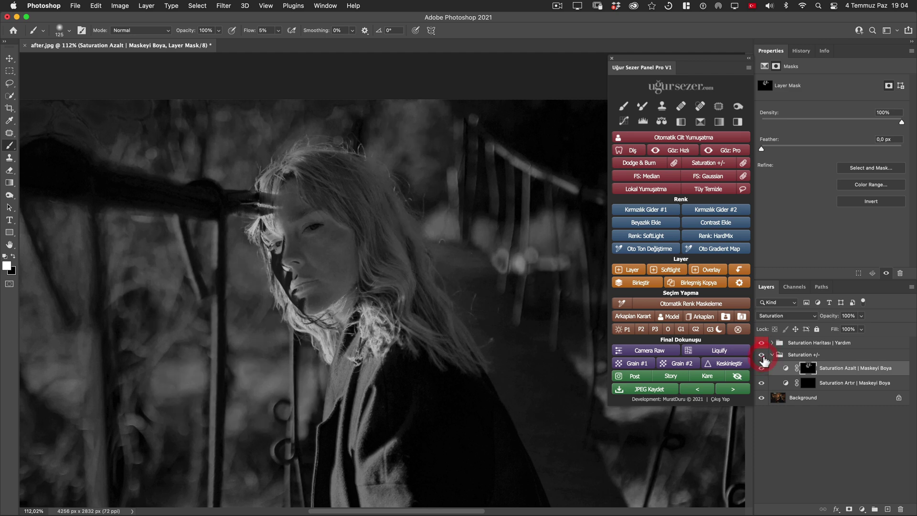
Step: Desaturate the upper-left foliage, upper-middle background, smoky lower right, and her coat and arm
{"action": "scroll", "coordinate": [353, 248], "scroll_direction": "down", "scroll_amount": 5}
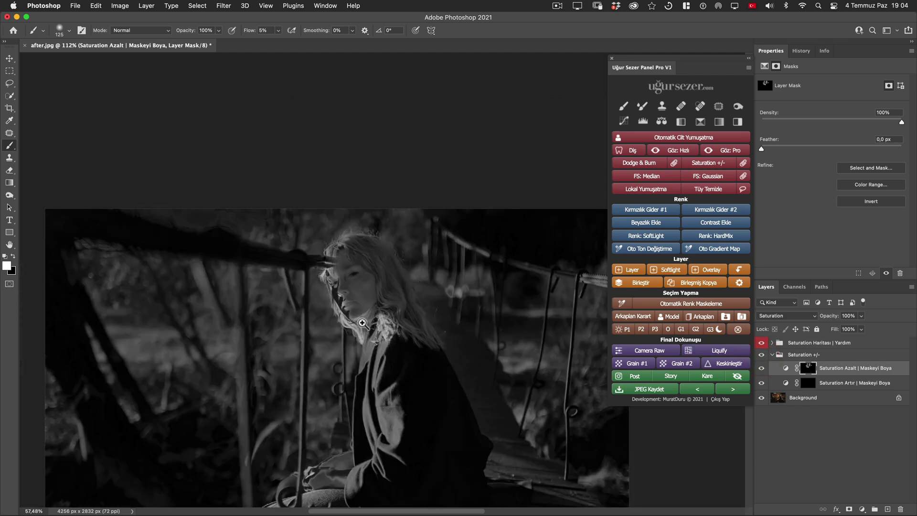
{"action": "left_click_drag", "start_coordinate": [397, 313], "coordinate": [370, 263]}
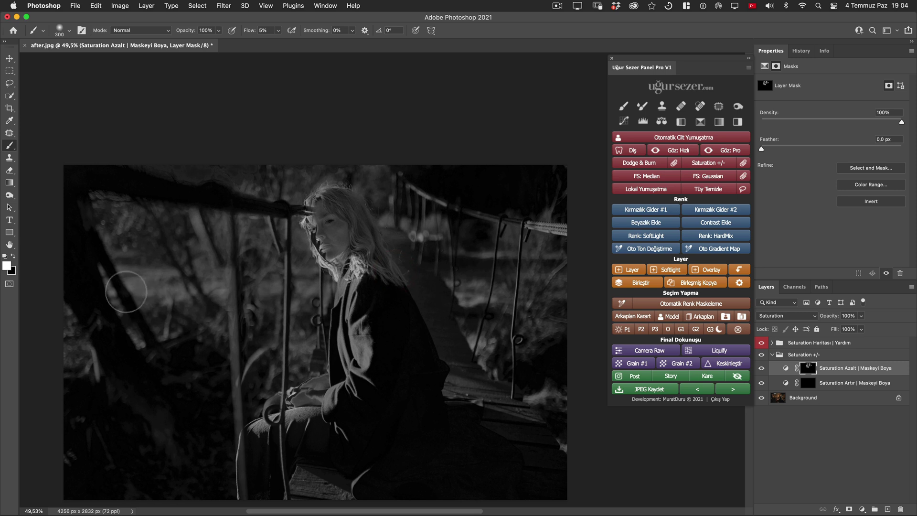
{"action": "left_click_drag", "start_coordinate": [129, 270], "coordinate": [124, 246]}
{"action": "left_click_drag", "start_coordinate": [205, 279], "coordinate": [253, 221]}
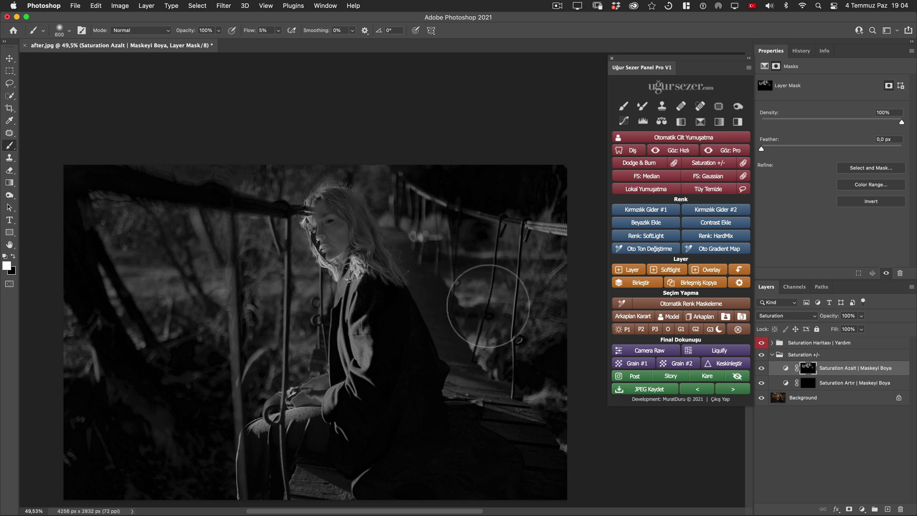
{"action": "key", "text": "bracketleft"}
{"action": "key", "text": "bracketleft"}
{"action": "key", "text": "bracketleft"}
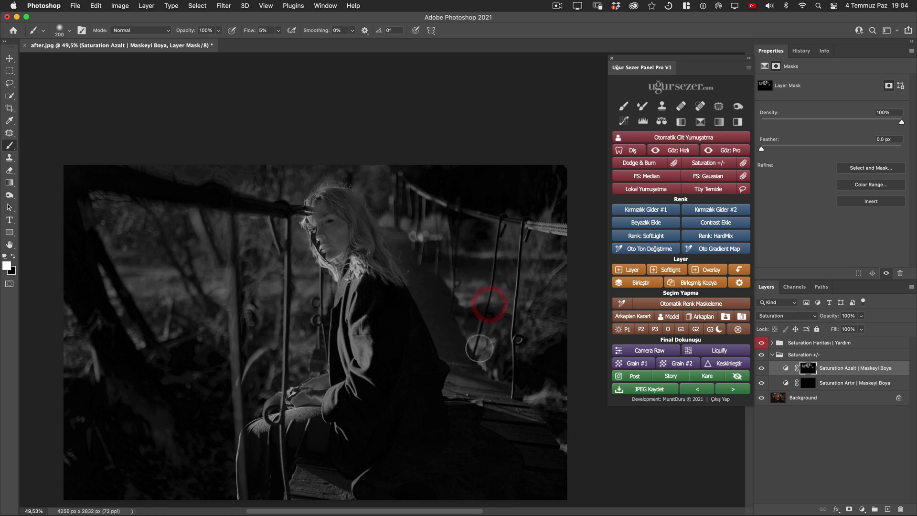
{"action": "left_click_drag", "start_coordinate": [475, 334], "coordinate": [497, 358]}
{"action": "key", "text": "bracketright"}
{"action": "key", "text": "bracketright"}
{"action": "key", "text": "bracketright"}
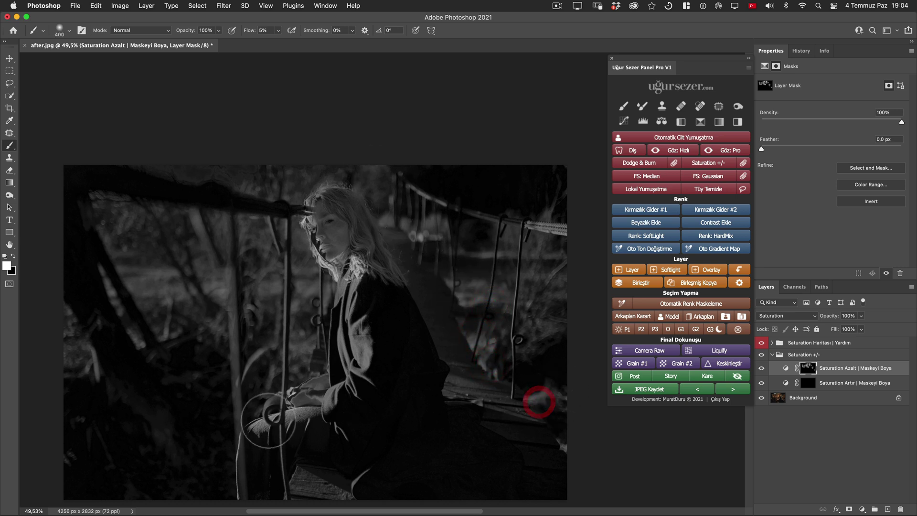
{"action": "left_click_drag", "start_coordinate": [268, 420], "coordinate": [336, 356]}
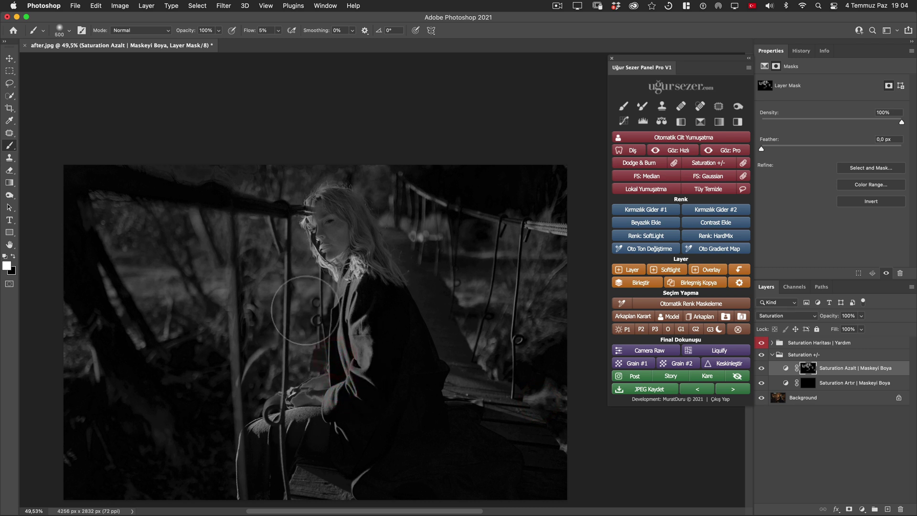
Step: Softly desaturate the background above her head, the bridge, the bottom edge, and her hair and shoulder
{"action": "key", "text": "bracketright"}
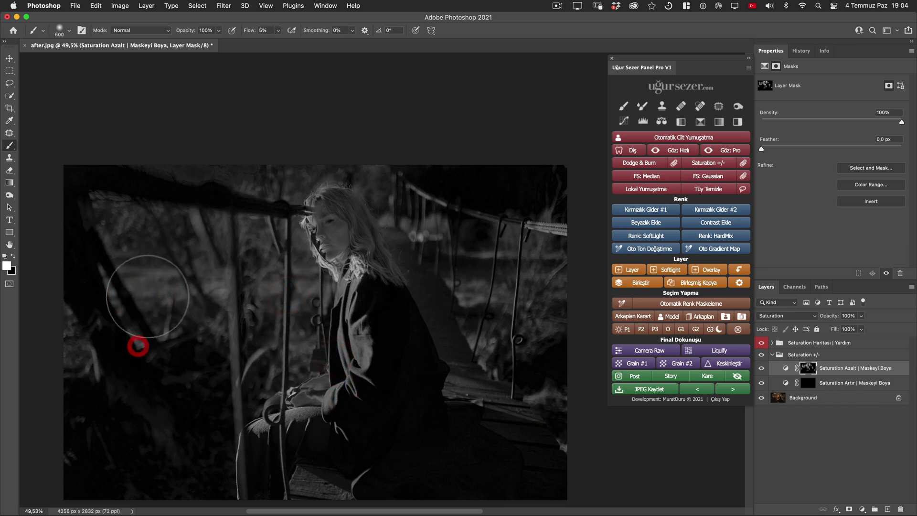
{"action": "left_click_drag", "start_coordinate": [268, 325], "coordinate": [232, 279]}
{"action": "key", "text": "bracketright"}
{"action": "key", "text": "bracketright"}
{"action": "key", "text": "bracketleft"}
{"action": "key", "text": "bracketleft"}
{"action": "key", "text": "bracketleft"}
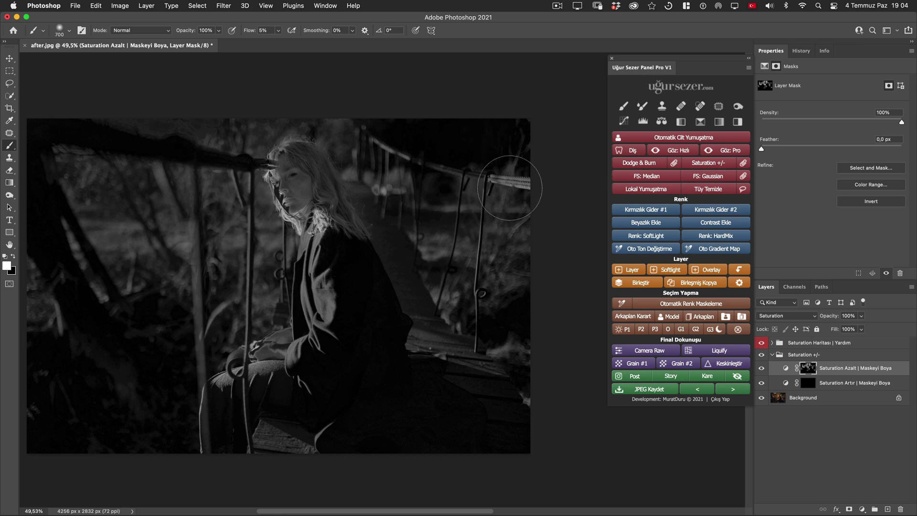
{"action": "key", "text": "bracketright"}
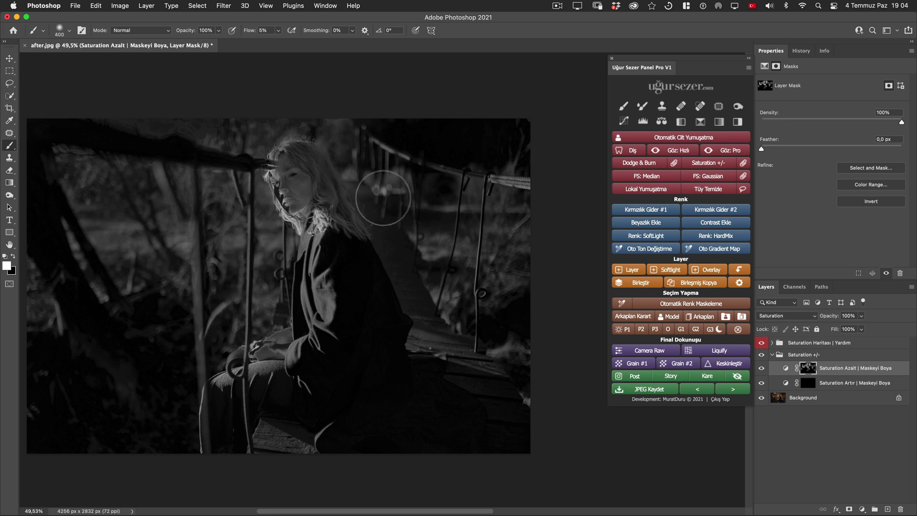
{"action": "left_click_drag", "start_coordinate": [371, 197], "coordinate": [187, 157]}
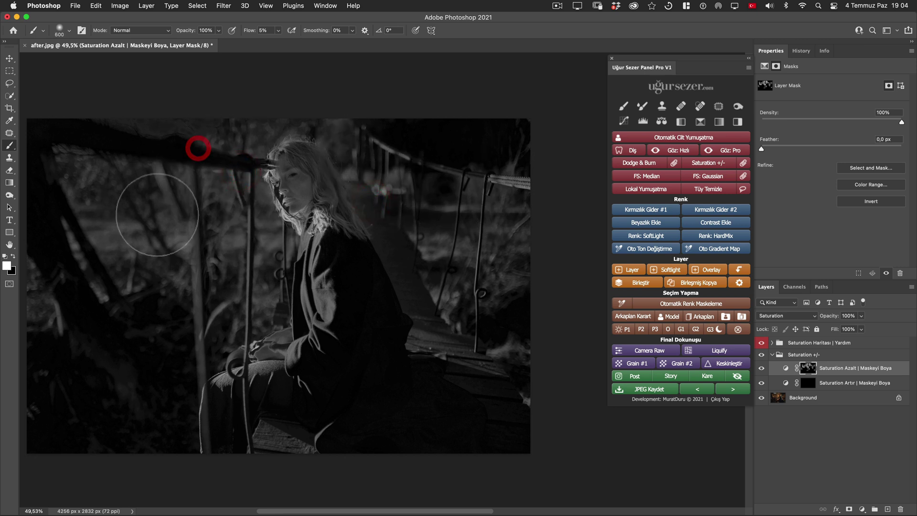
{"action": "key", "text": "bracketleft"}
{"action": "key", "text": "bracketleft"}
{"action": "left_click_drag", "start_coordinate": [180, 230], "coordinate": [524, 342]}
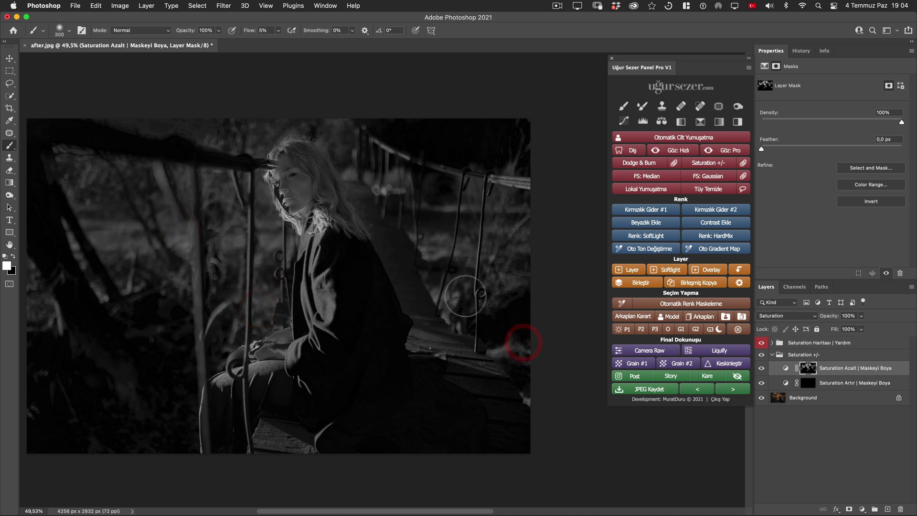
{"action": "left_click_drag", "start_coordinate": [458, 293], "coordinate": [458, 289]}
{"action": "key", "text": "bracketright"}
{"action": "key", "text": "bracketright"}
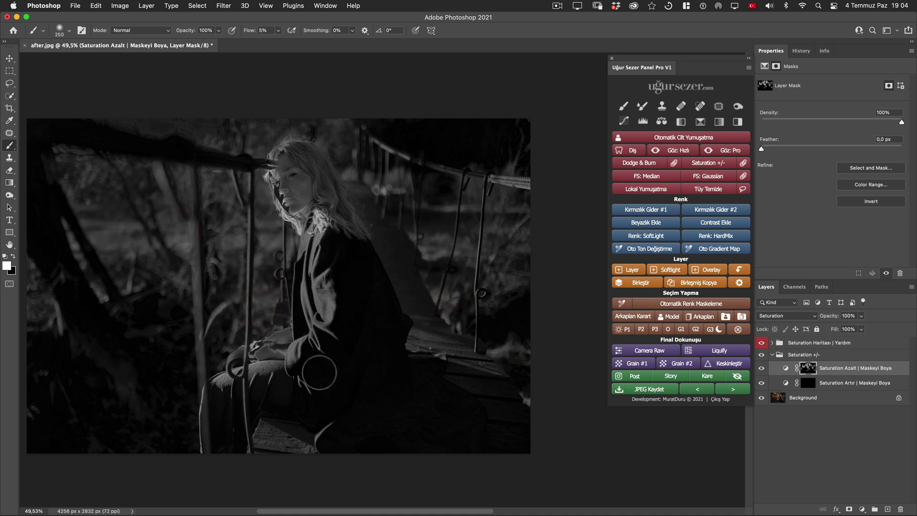
{"action": "left_click_drag", "start_coordinate": [335, 421], "coordinate": [441, 419]}
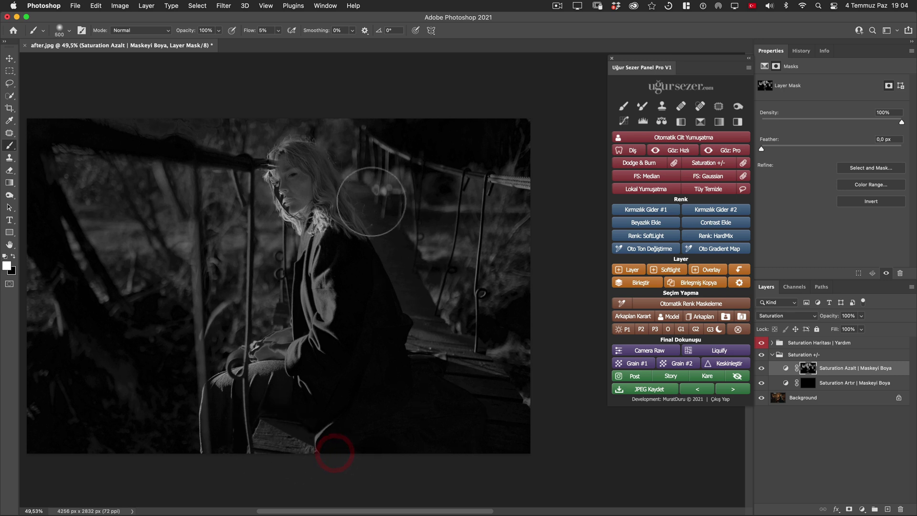
{"action": "left_click_drag", "start_coordinate": [338, 169], "coordinate": [340, 172]}
{"action": "left_click_drag", "start_coordinate": [370, 231], "coordinate": [403, 238]}
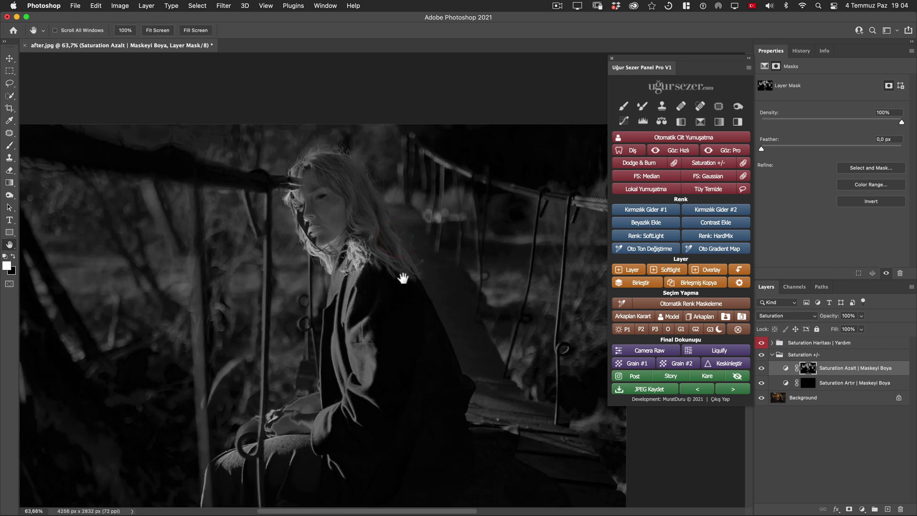
Step: Pan to her shoulder, then zoom in close on the woman's face
{"action": "left_click_drag", "start_coordinate": [402, 286], "coordinate": [398, 256]}
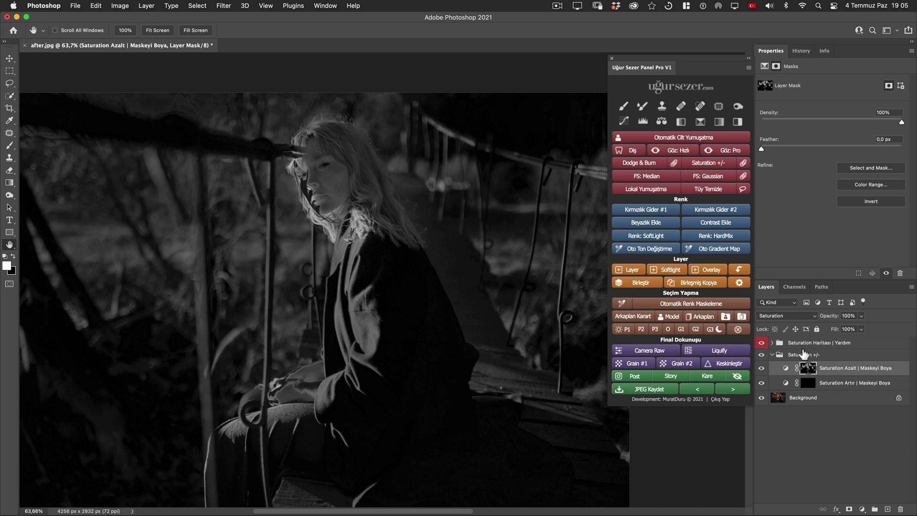
{"action": "left_click_drag", "start_coordinate": [325, 168], "coordinate": [369, 162]}
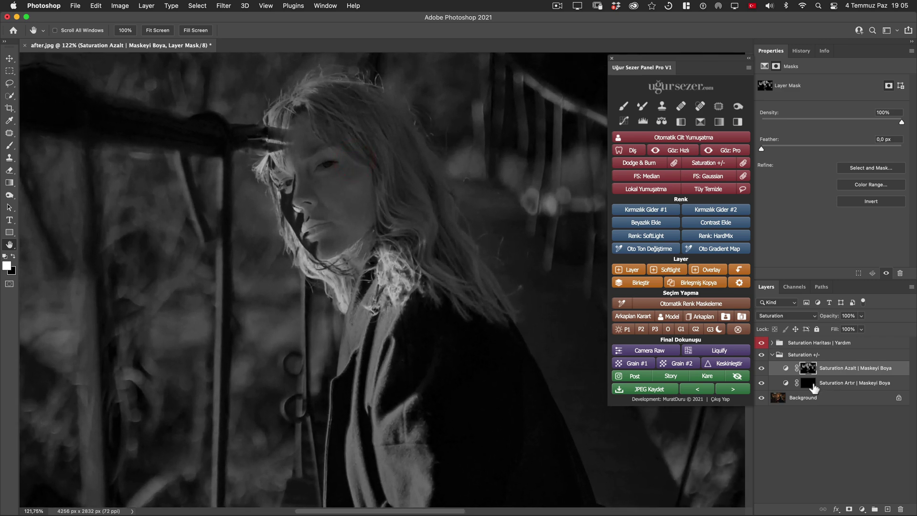
Step: Test-paint the Saturation Artır mask at 100% flow, undo both dabs, and hide the saturation map
{"action": "left_click", "coordinate": [810, 383]}
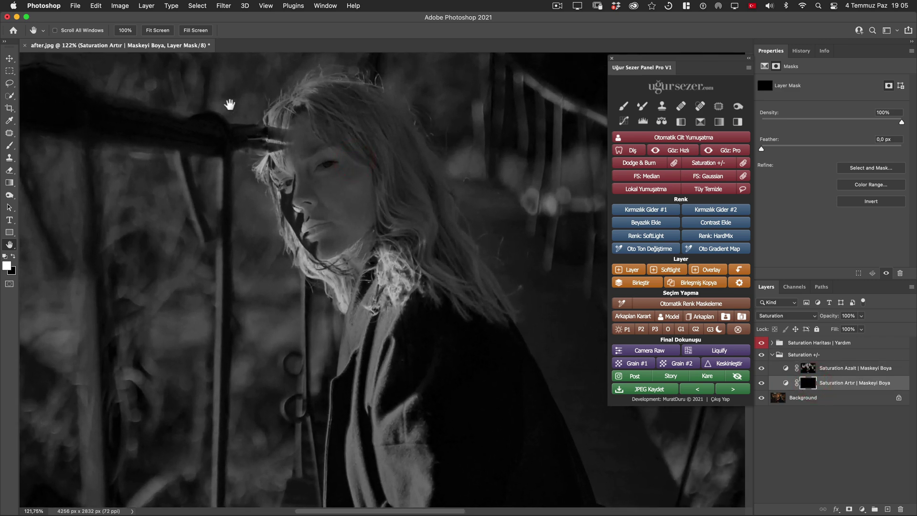
{"action": "key", "text": "b"}
{"action": "left_click_drag", "start_coordinate": [252, 35], "coordinate": [297, 35]}
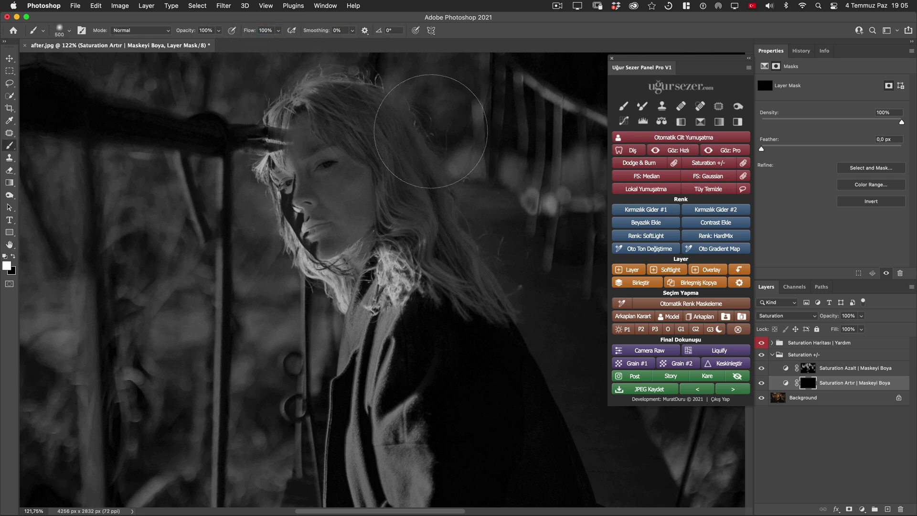
{"action": "left_click", "coordinate": [244, 378]}
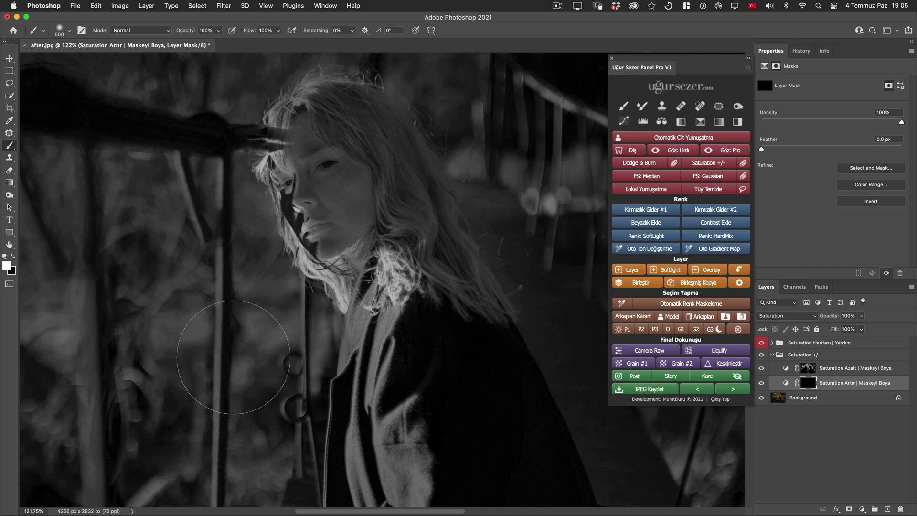
{"action": "key", "text": "ctrl+z"}
{"action": "left_click", "coordinate": [234, 310]}
{"action": "key", "text": "ctrl+z"}
{"action": "left_click", "coordinate": [761, 344]}
Step: Delete the Saturation Haritası group and toggle Saturation +/- to compare
{"action": "left_click", "coordinate": [811, 342]}
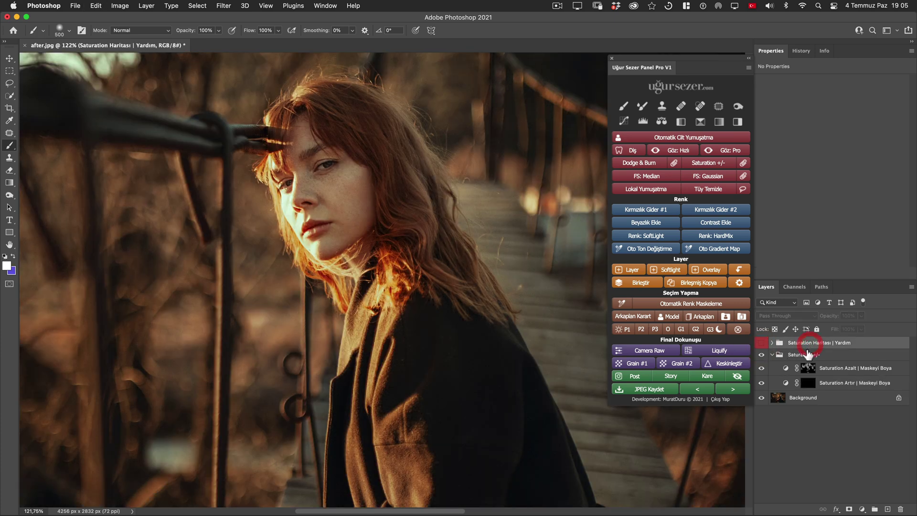
{"action": "key", "text": "Delete"}
{"action": "left_click_drag", "start_coordinate": [473, 267], "coordinate": [444, 267]}
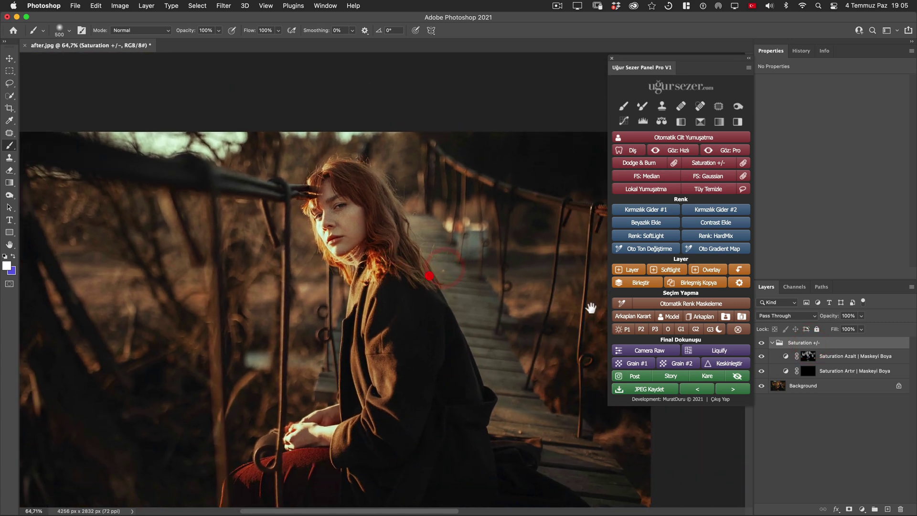
{"action": "left_click", "coordinate": [762, 343]}
{"action": "left_click_drag", "start_coordinate": [355, 181], "coordinate": [374, 181]}
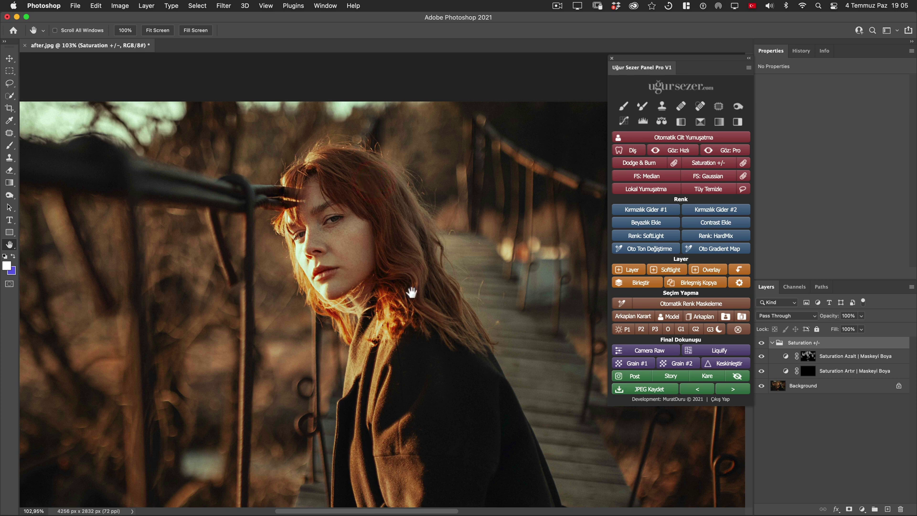
{"action": "left_click", "coordinate": [762, 343]}
Step: With a smaller brush on the Saturation Azalt mask, desaturate the hair over her shoulder
{"action": "left_click", "coordinate": [808, 356]}
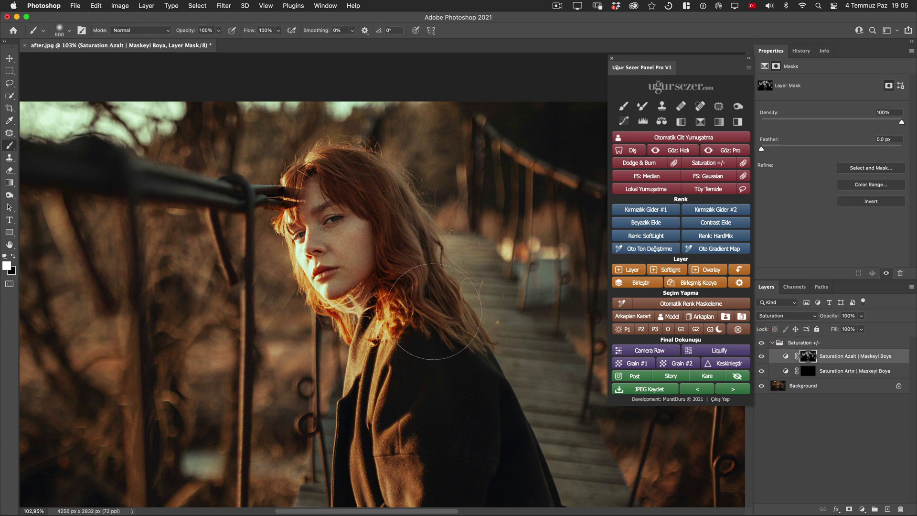
{"action": "key", "text": "bracketleft"}
{"action": "key", "text": "bracketleft"}
{"action": "key", "text": "bracketleft"}
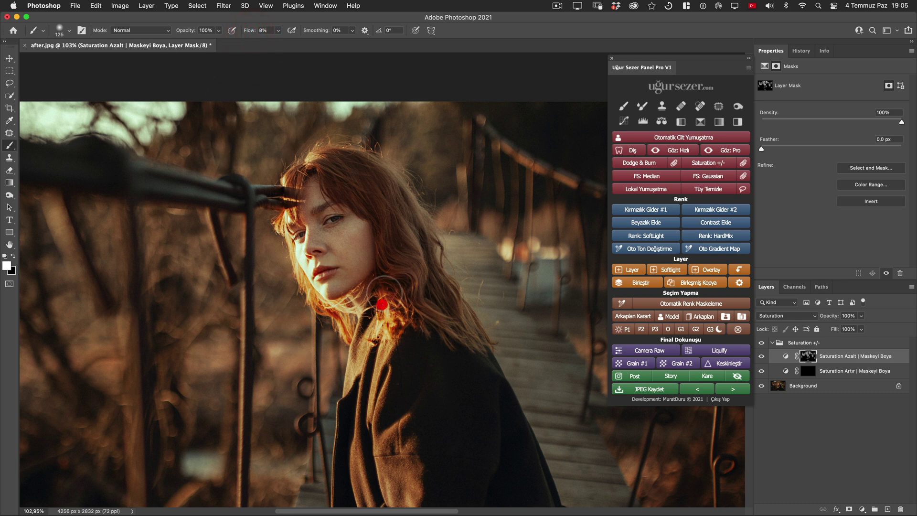
{"action": "mouse_move", "coordinate": [379, 307]}
{"action": "left_mouse_down"}
{"action": "mouse_move", "coordinate": [379, 289]}
{"action": "mouse_move", "coordinate": [348, 331]}
{"action": "left_mouse_up"}
{"action": "key", "text": "bracketleft"}
{"action": "scroll", "coordinate": [357, 264], "scroll_direction": "up", "scroll_amount": 3}
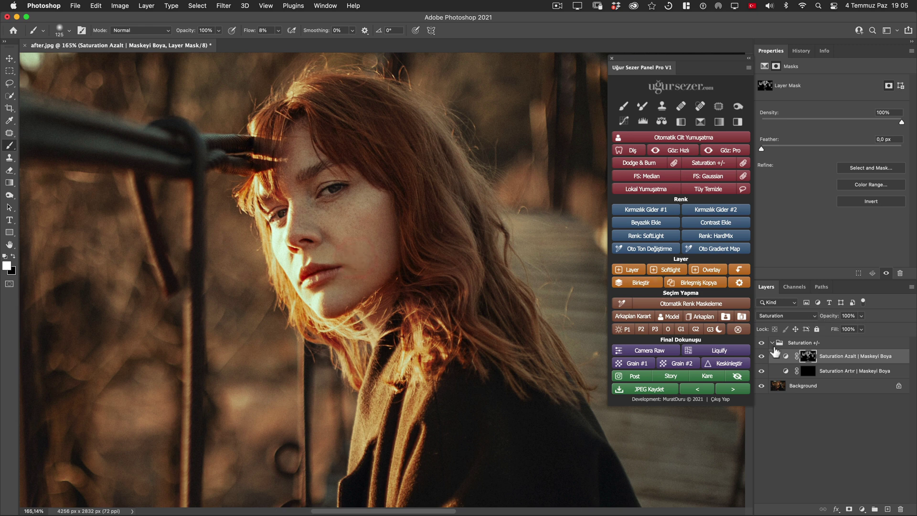
{"action": "left_click", "coordinate": [761, 343]}
{"action": "key", "text": "h"}
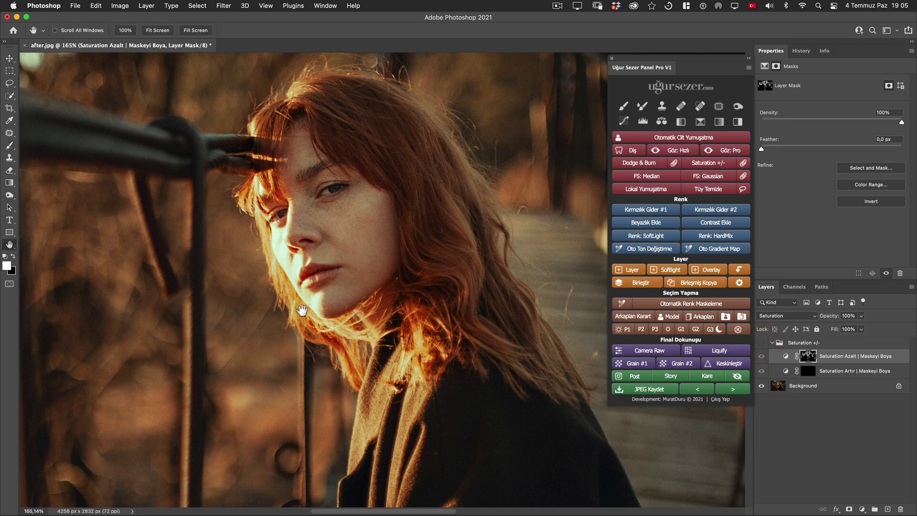
{"action": "left_click", "coordinate": [761, 343]}
{"action": "left_click_drag", "start_coordinate": [525, 241], "coordinate": [492, 249]}
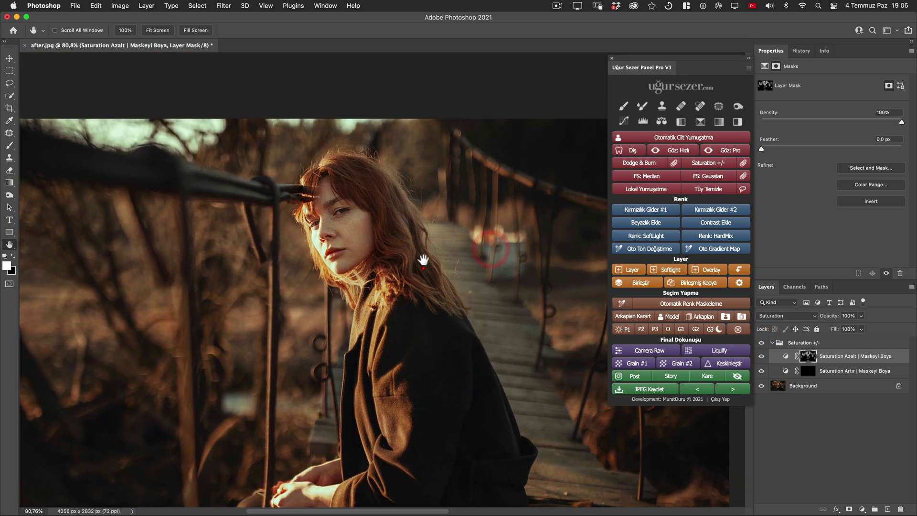
{"action": "left_click_drag", "start_coordinate": [488, 350], "coordinate": [466, 321]}
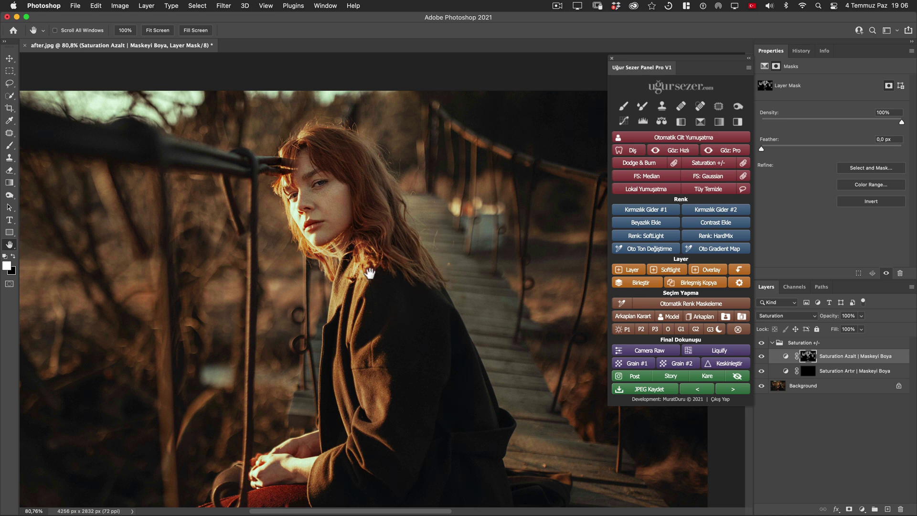
{"action": "left_click_drag", "start_coordinate": [403, 333], "coordinate": [400, 307]}
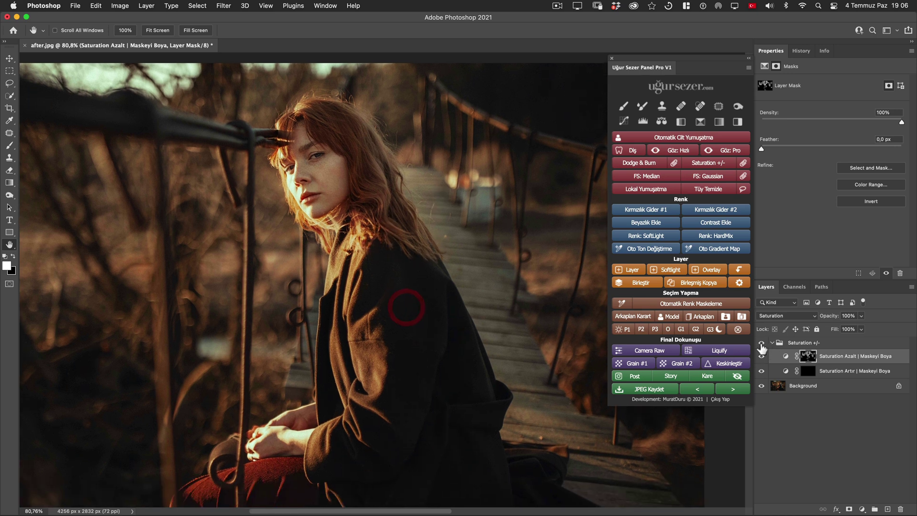
{"action": "left_click", "coordinate": [760, 342]}
{"action": "left_click", "coordinate": [762, 343]}
{"action": "left_click", "coordinate": [761, 343]}
{"action": "left_click_drag", "start_coordinate": [403, 328], "coordinate": [340, 340]}
{"action": "left_click", "coordinate": [761, 343]}
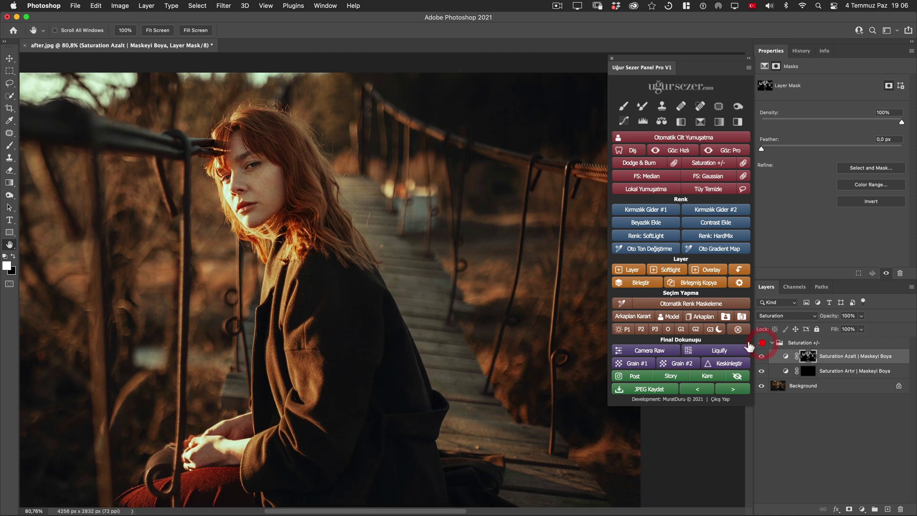
{"action": "left_click_drag", "start_coordinate": [310, 211], "coordinate": [381, 263]}
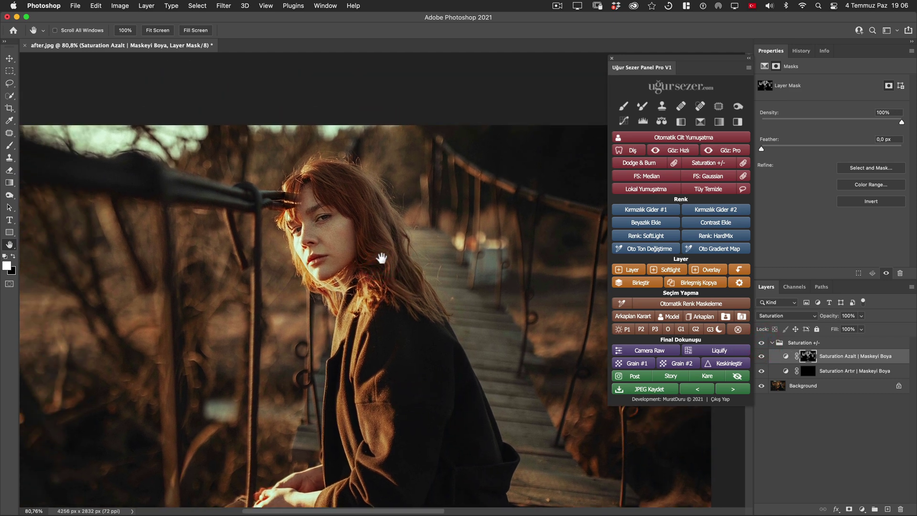
{"action": "left_click", "coordinate": [403, 245], "text": "alt"}
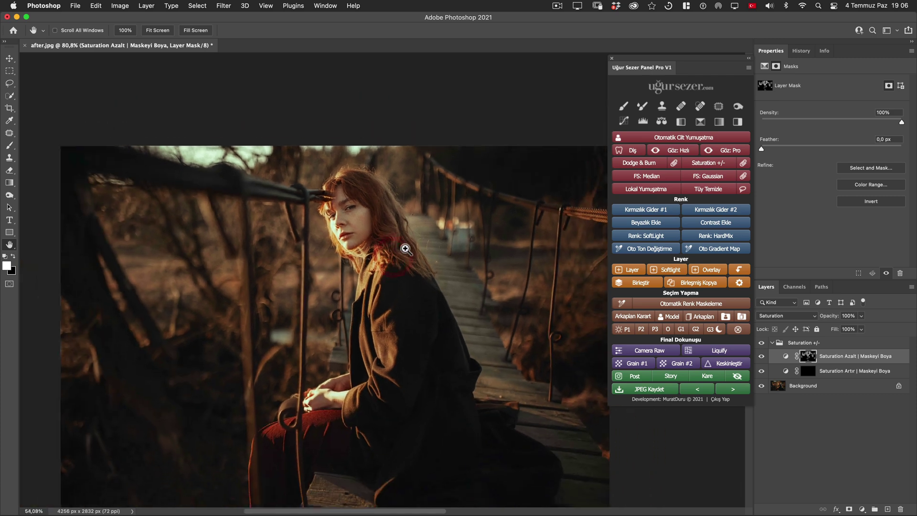
{"action": "left_click", "coordinate": [761, 343]}
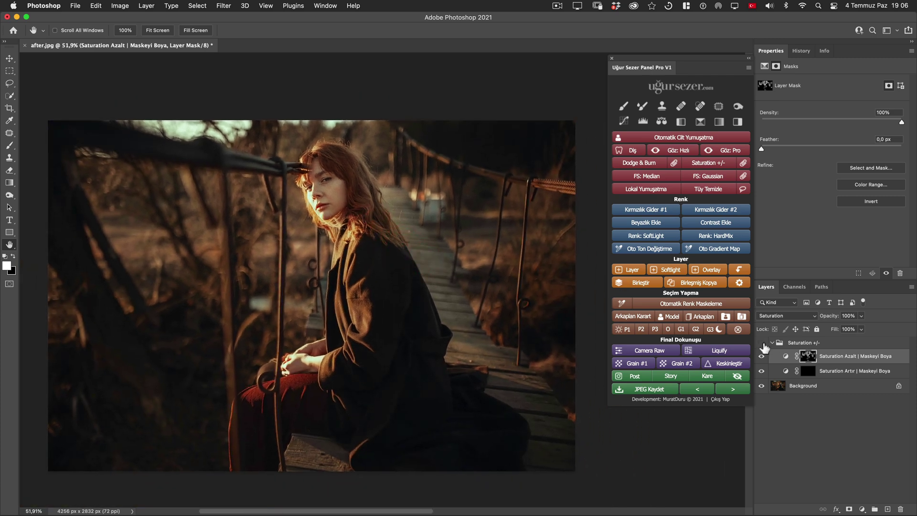
{"action": "left_click", "coordinate": [761, 343]}
{"action": "left_click", "coordinate": [761, 343]}
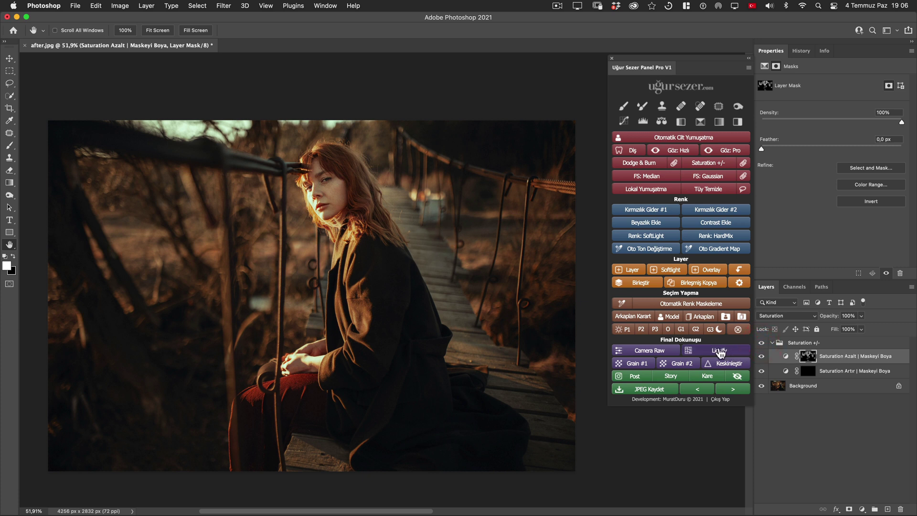